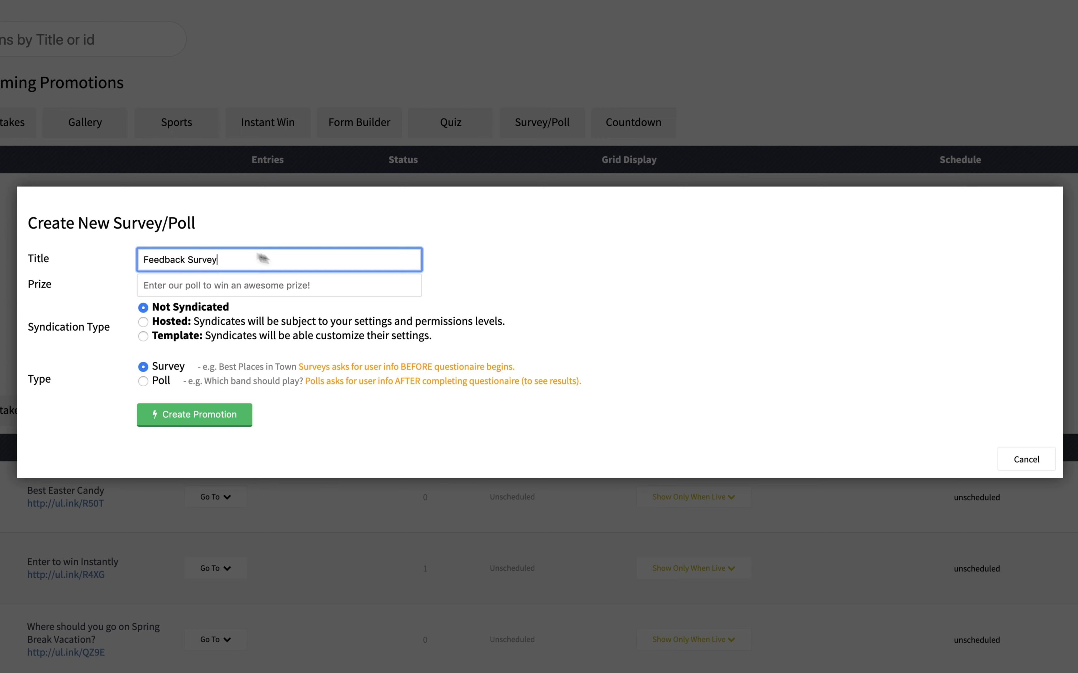
Step: Create a Survey-type promotion titled 'Feedback Survey'
click(467, 267)
click(201, 422)
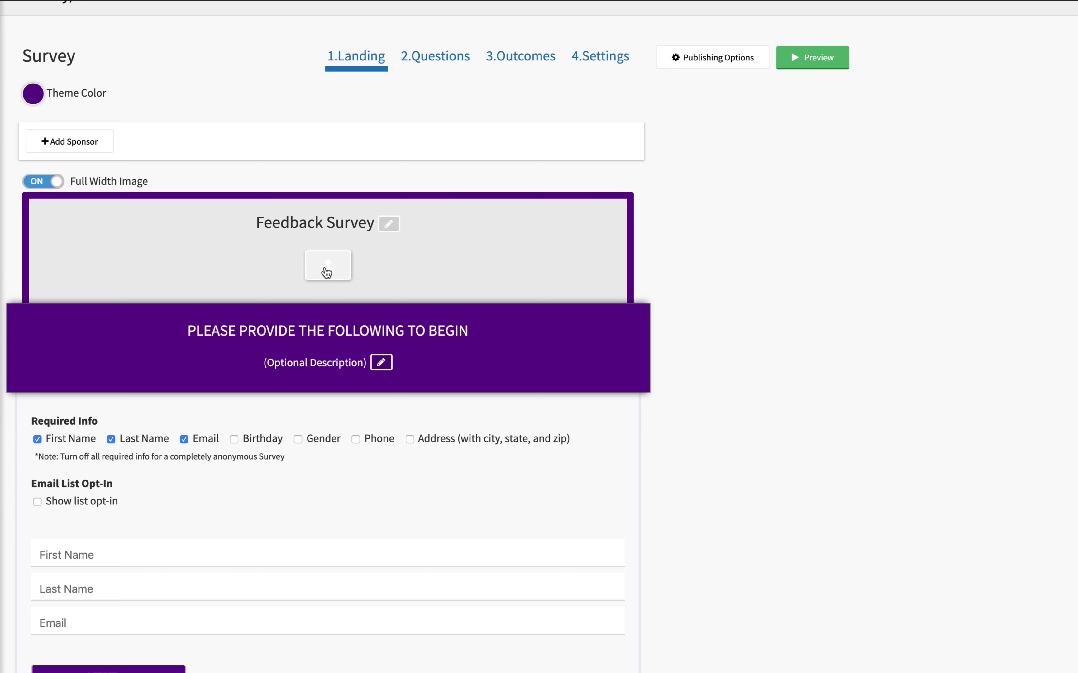
Step: Upload the 'Give us your feedback' header image and set the theme colour to grey #84768b
click(327, 269)
click(582, 337)
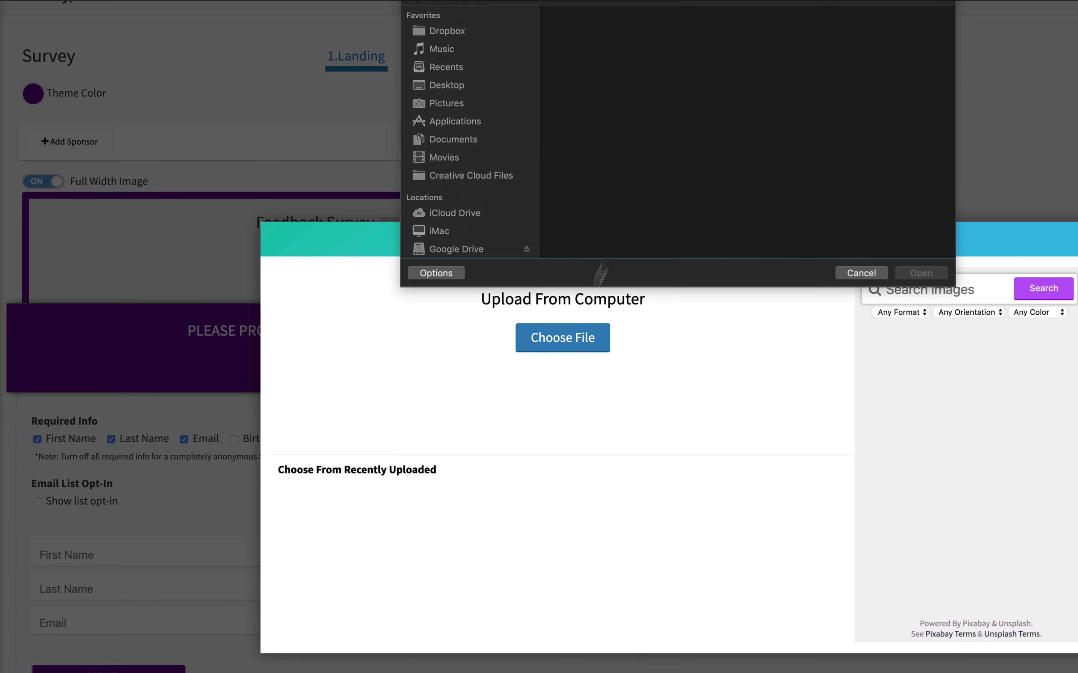
click(660, 44)
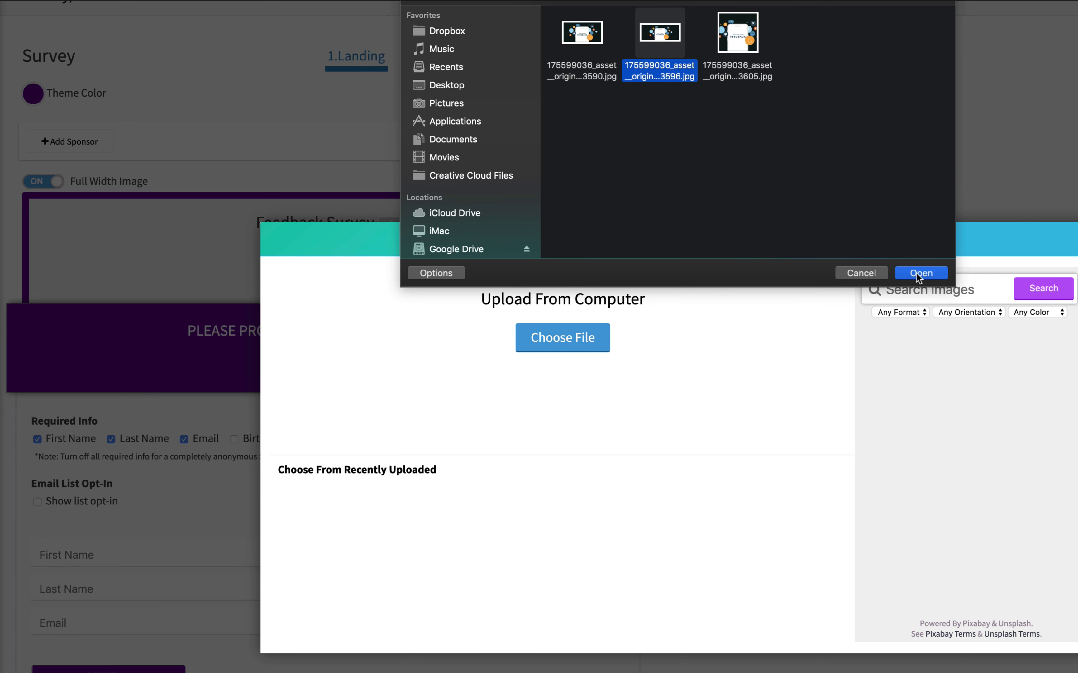
click(918, 274)
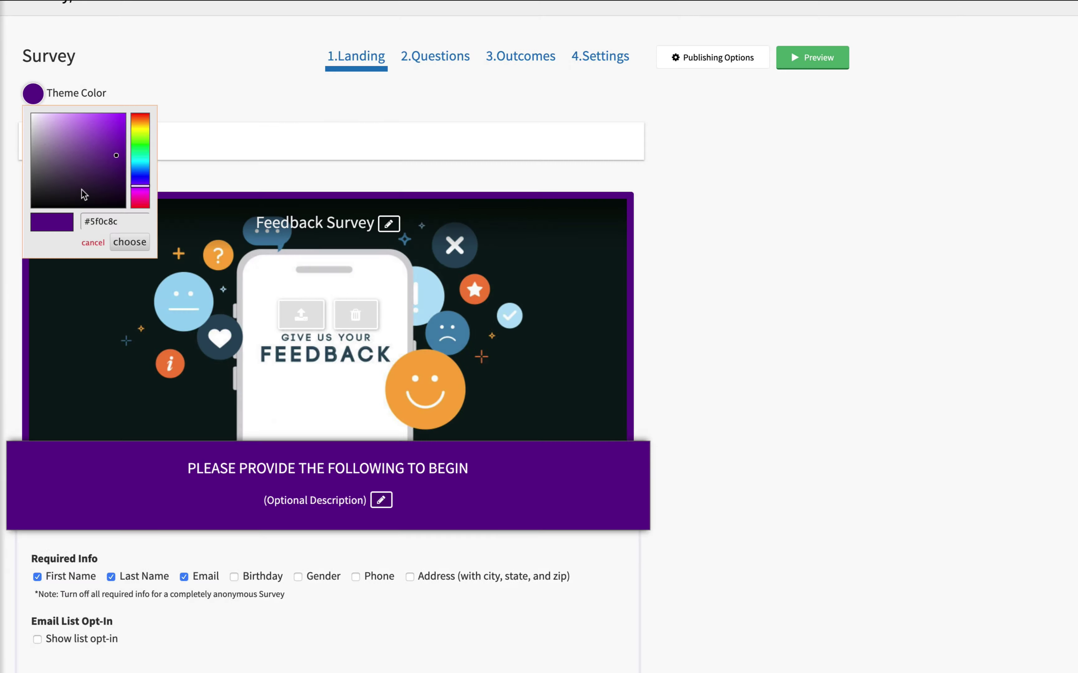
drag(81, 191, 44, 156)
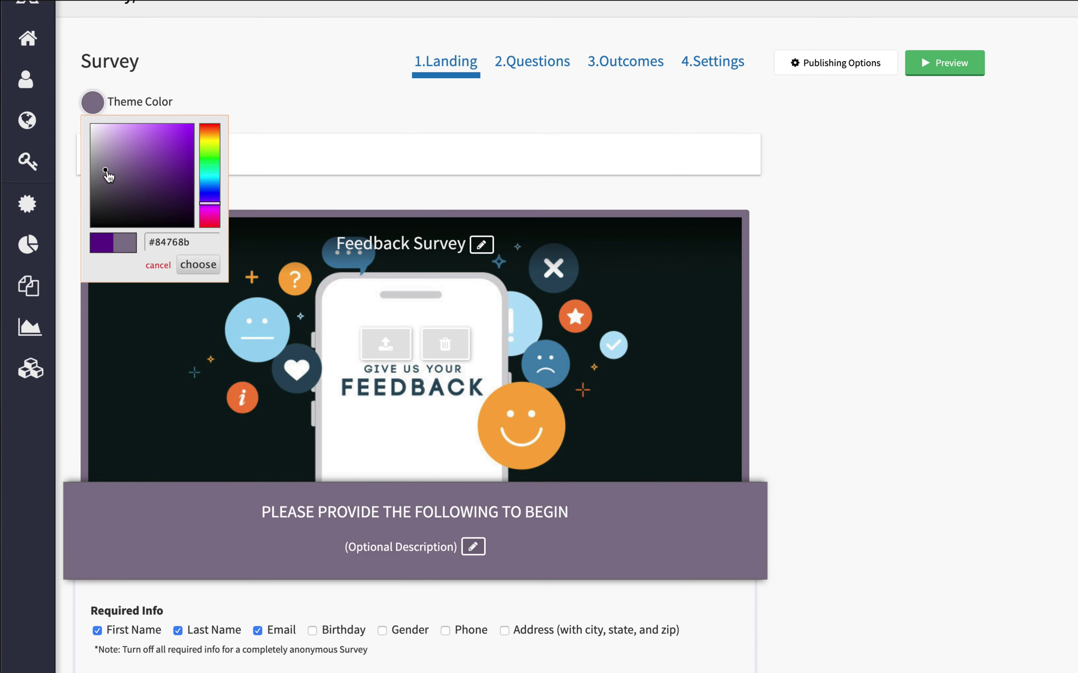
drag(108, 176, 106, 186)
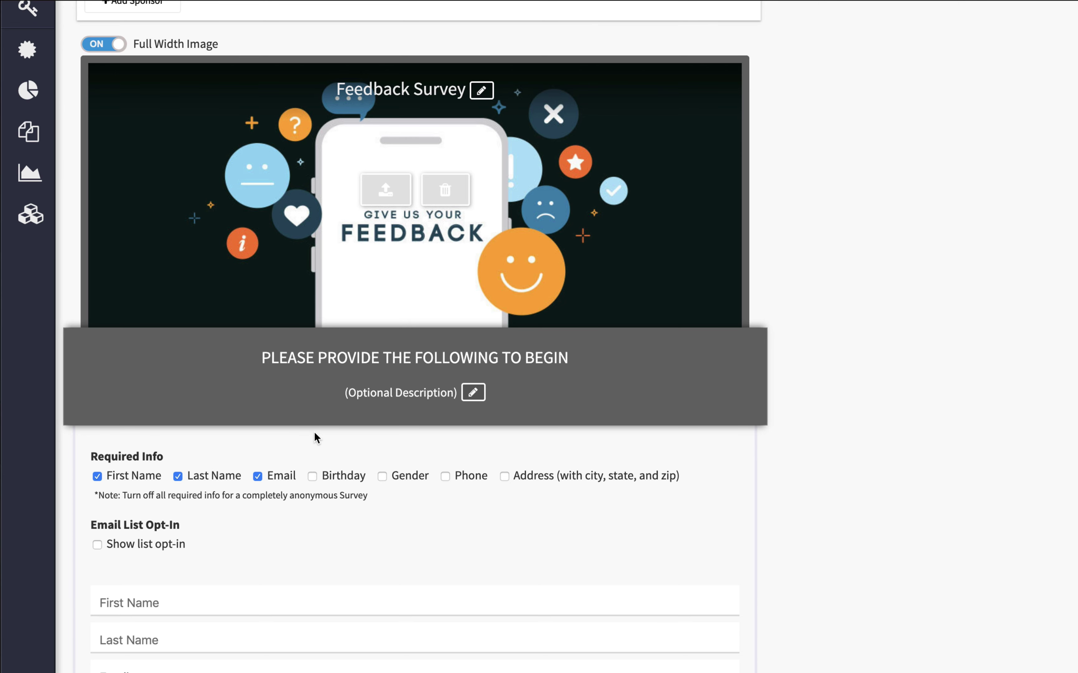
Step: Enable the list opt-in and add an opt-in list named 'Receive more information from us'
scroll(315, 436, down, 5)
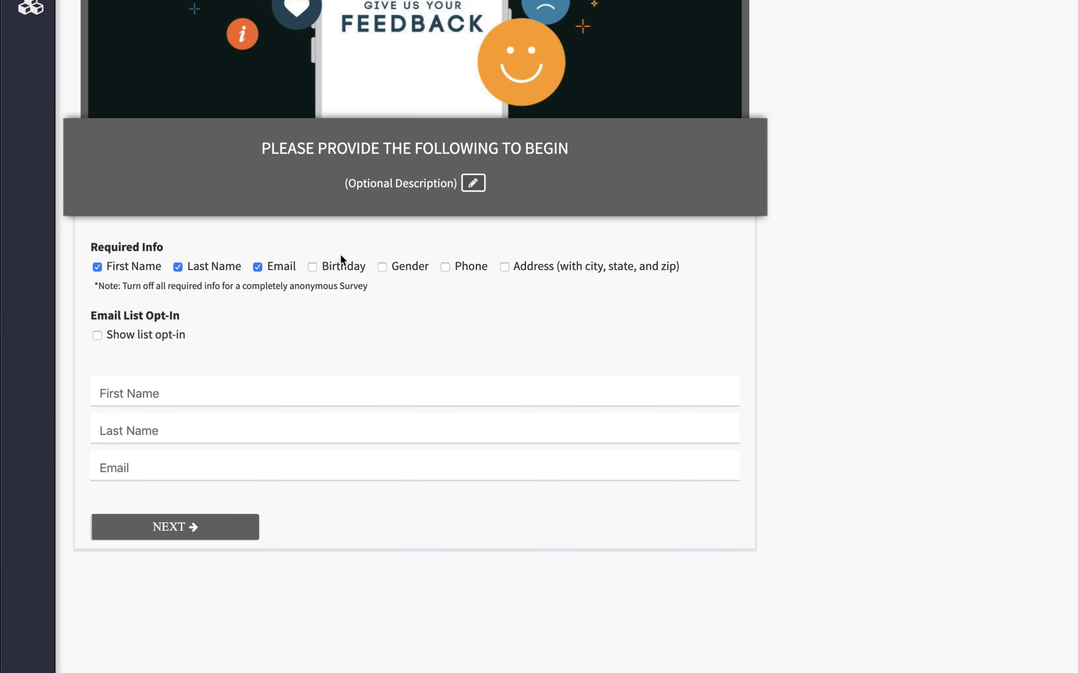
click(97, 334)
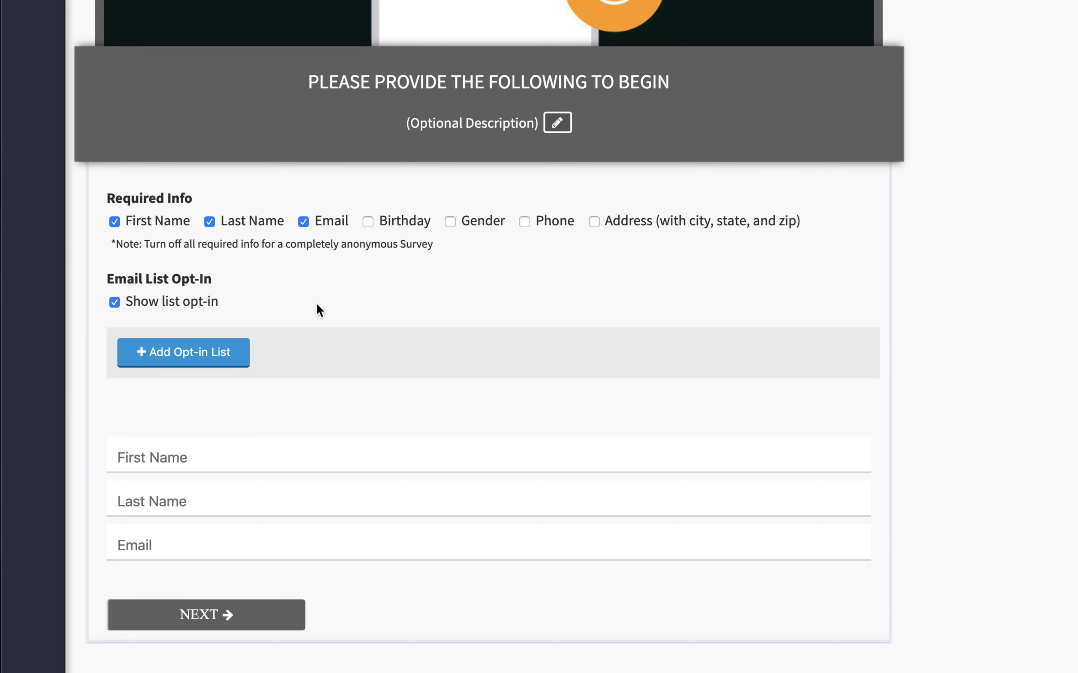
click(115, 302)
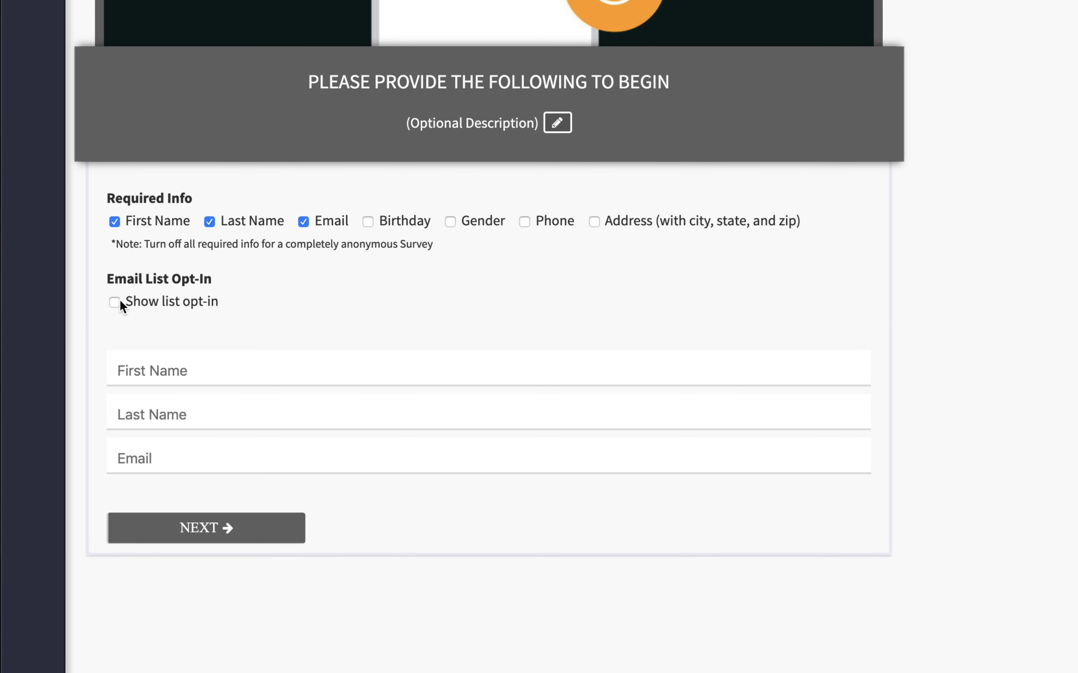
click(117, 304)
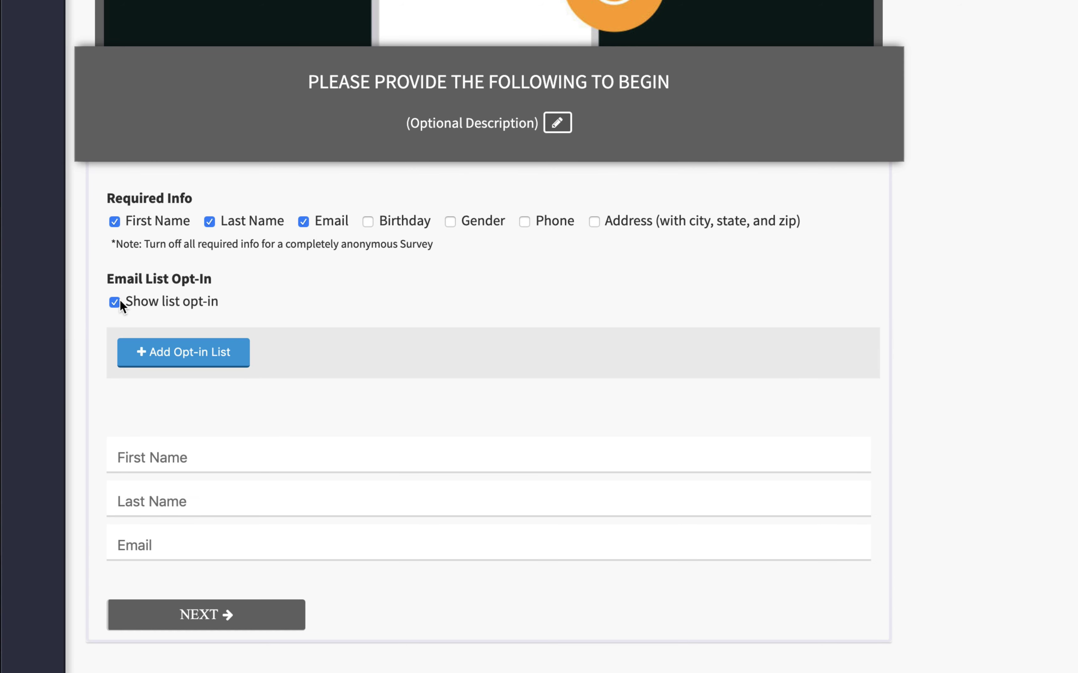
click(200, 354)
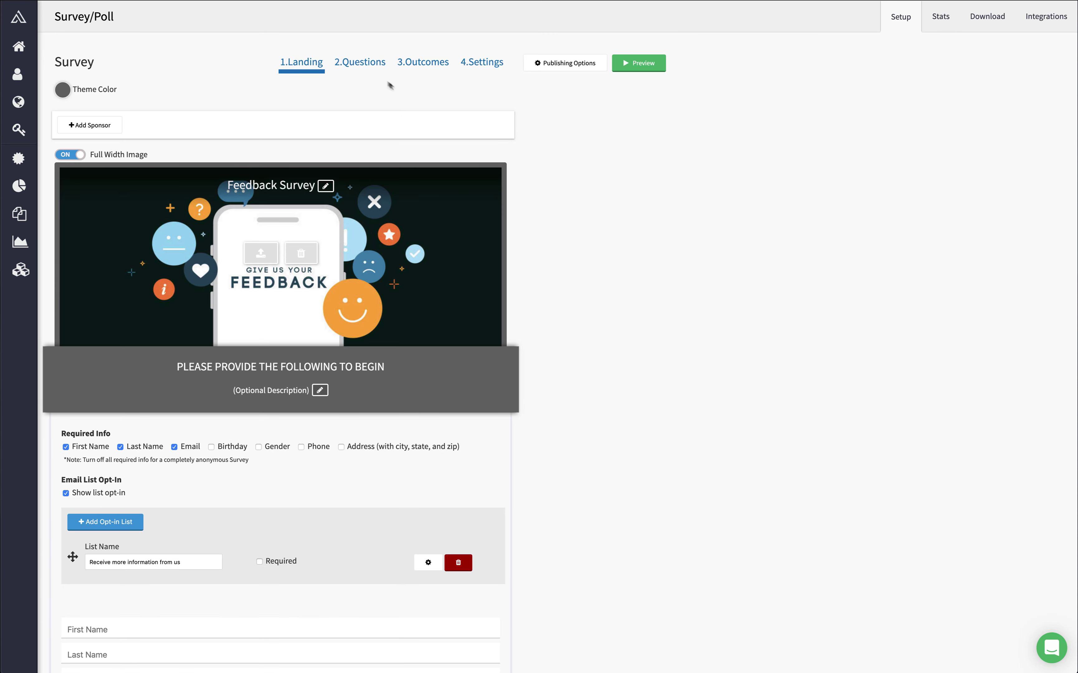
Step: Add a single-choice question titled 'How familiar are you with using our product?'
click(358, 64)
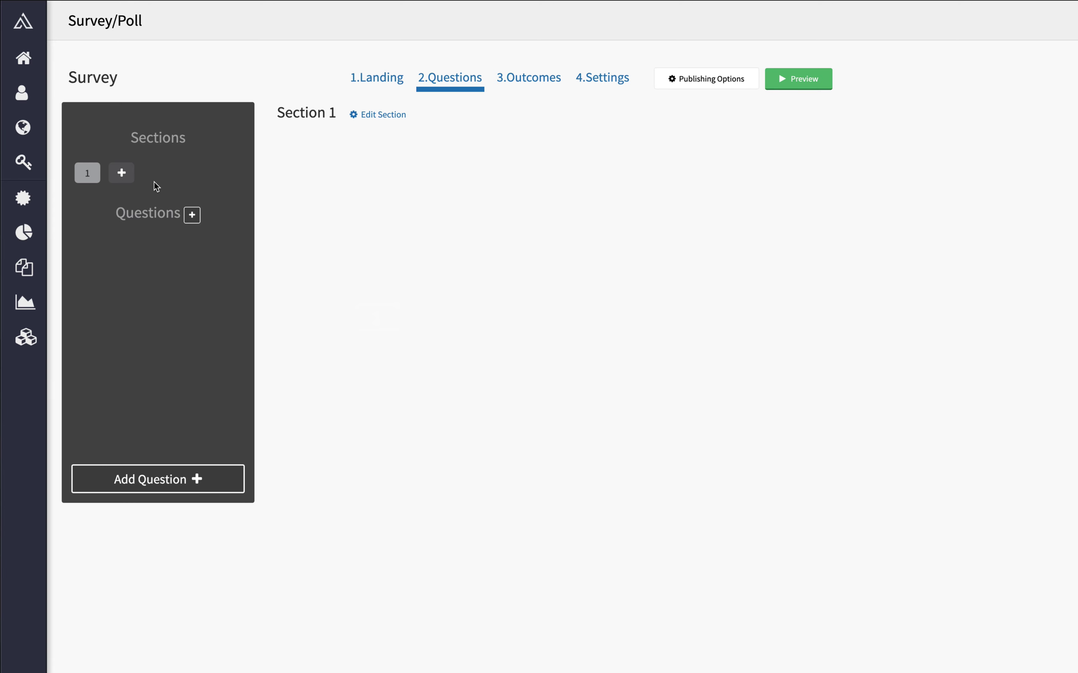
click(192, 215)
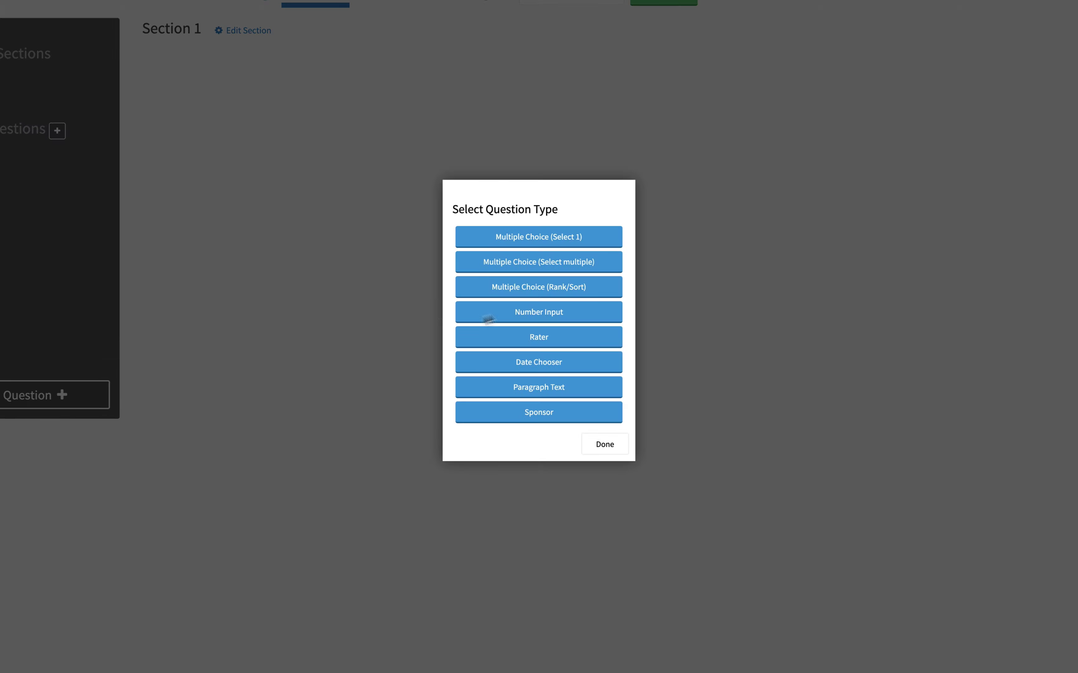
click(537, 288)
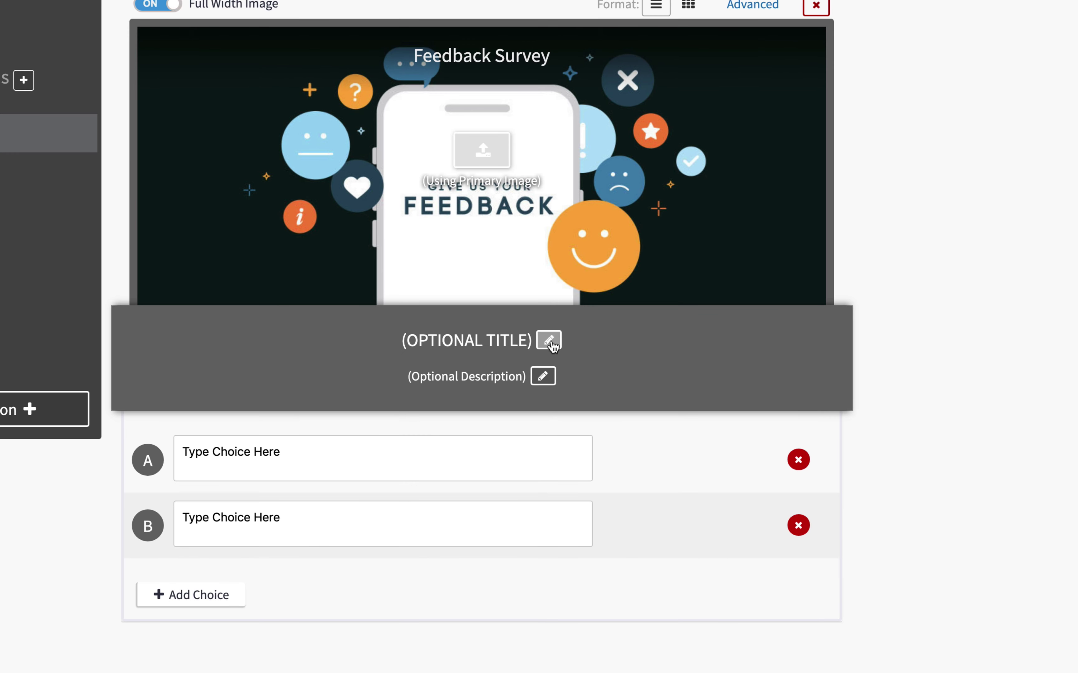
click(548, 340)
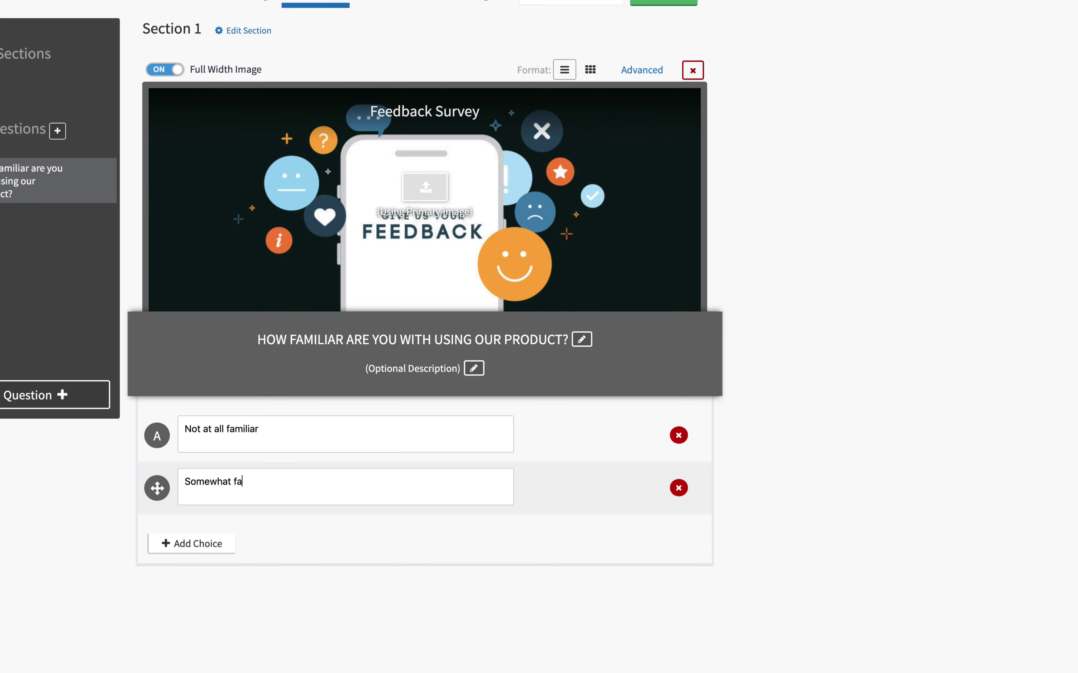
text(miliar)
Step: Fill in the remaining familiarity choices, including 'Mostly familiar', and add a second question
click(201, 598)
click(220, 525)
text(Mostly familiar)
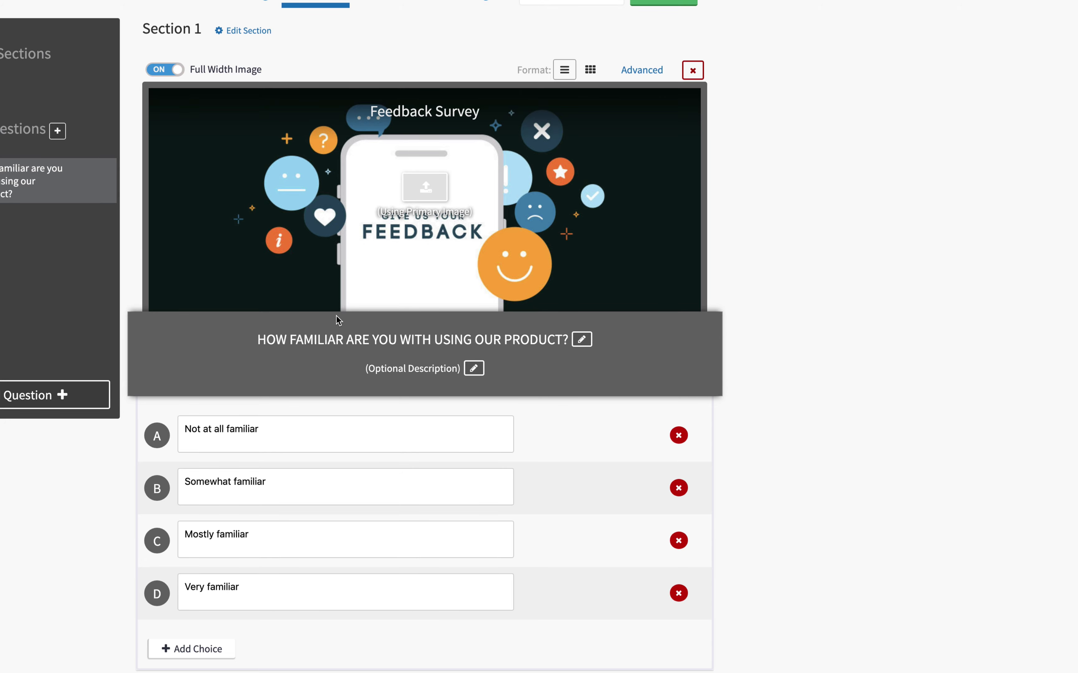
click(91, 394)
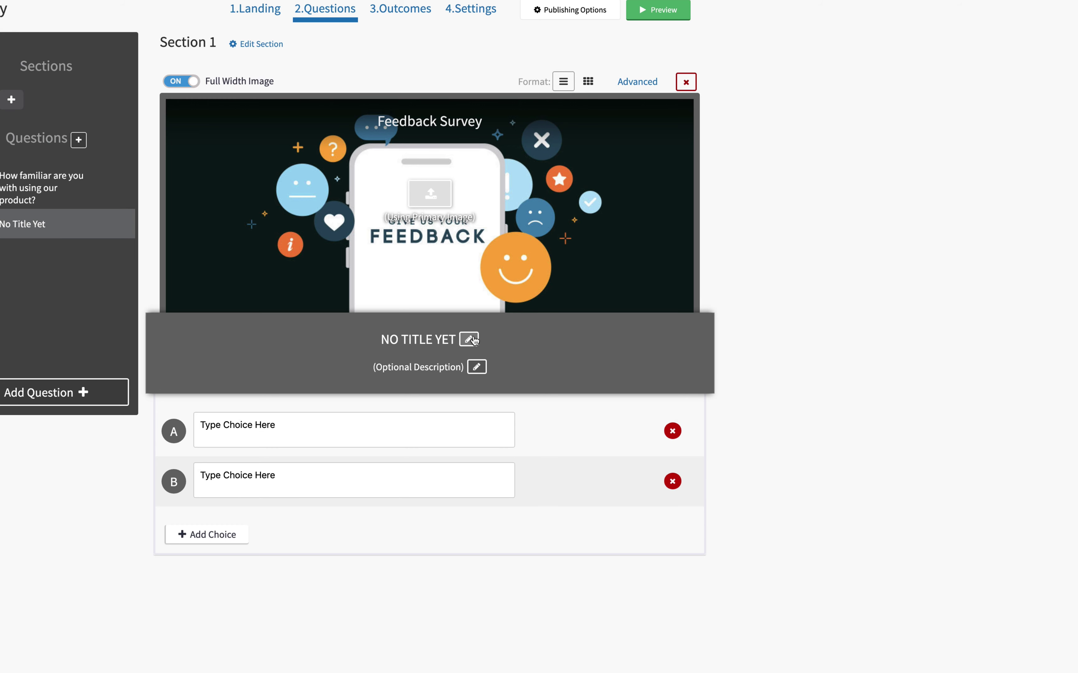
Step: Title the favourite-product question and add the paragraph question 'Why did you choose Sweepstakes?'
click(470, 339)
click(529, 341)
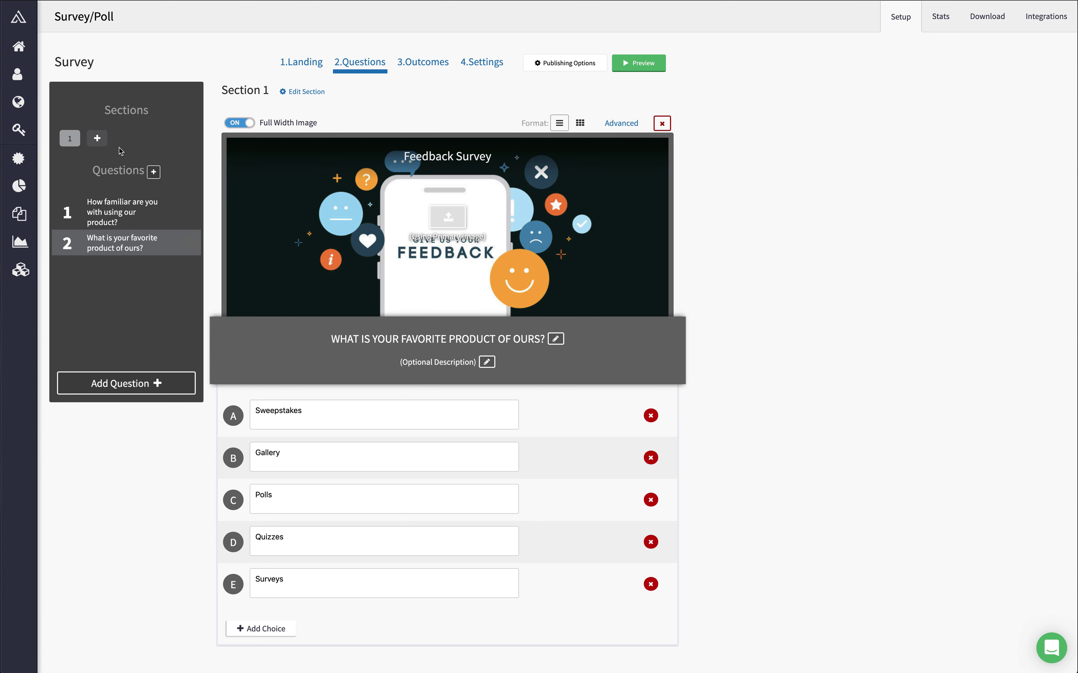
click(153, 171)
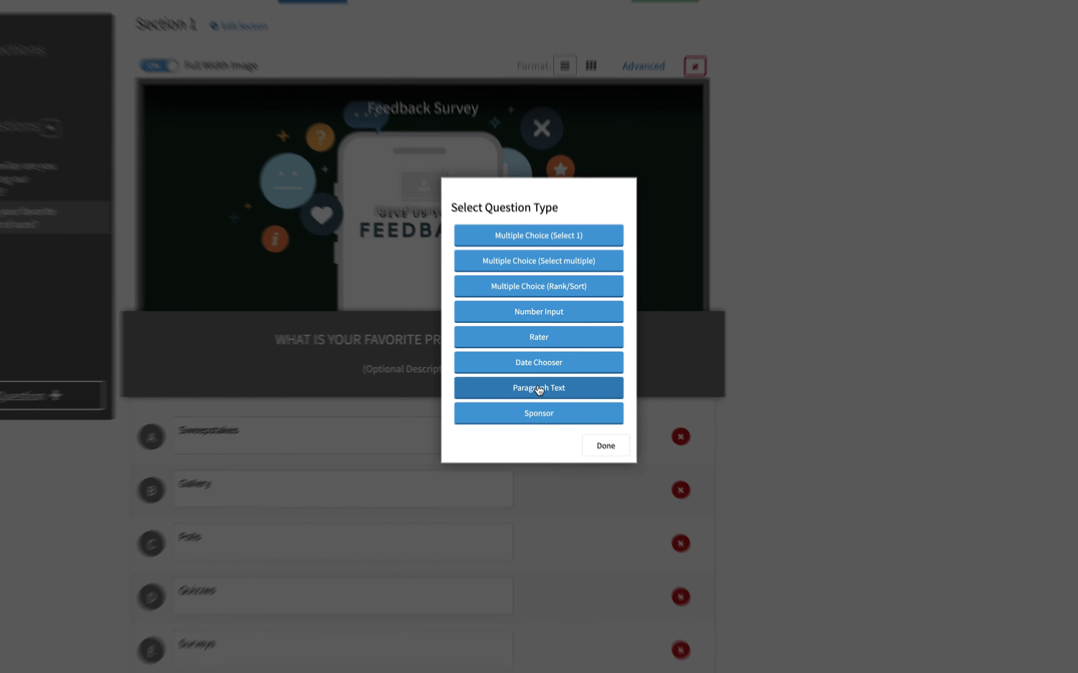
click(539, 389)
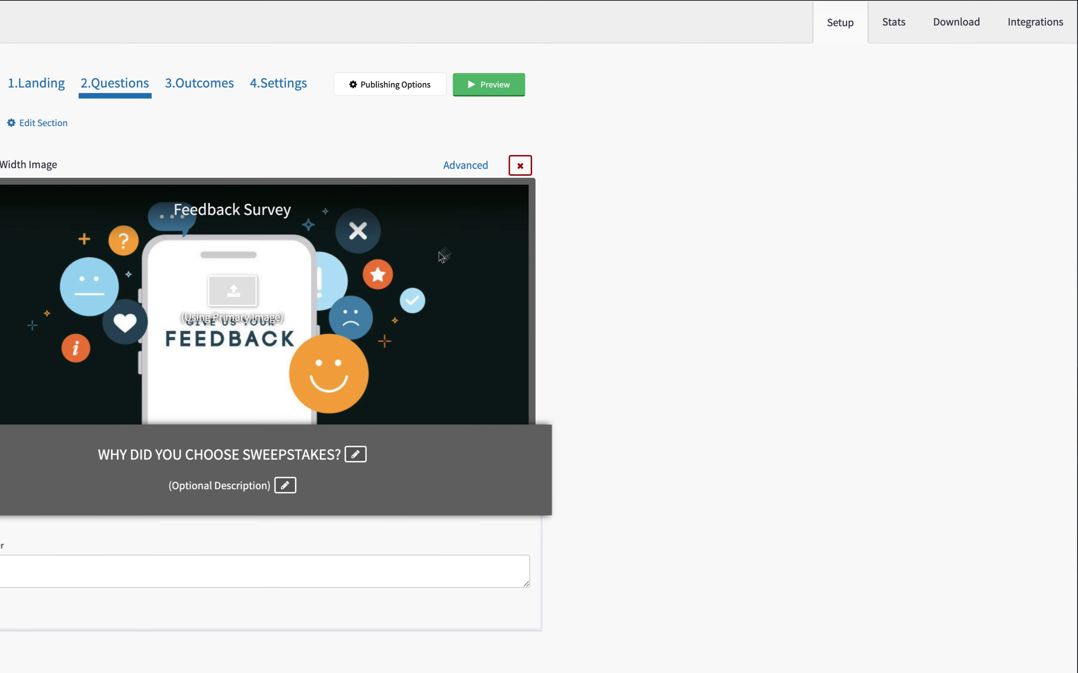
click(621, 124)
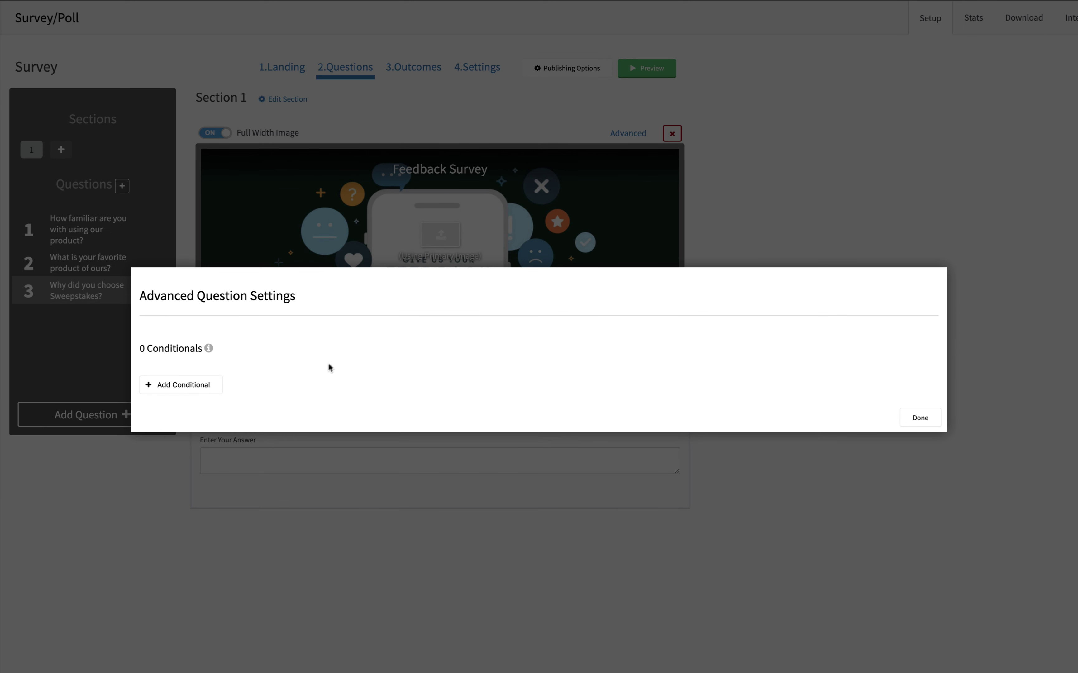
Step: Add a conditional showing question 3 only when the favourite-product answer is Sweepstakes
click(182, 384)
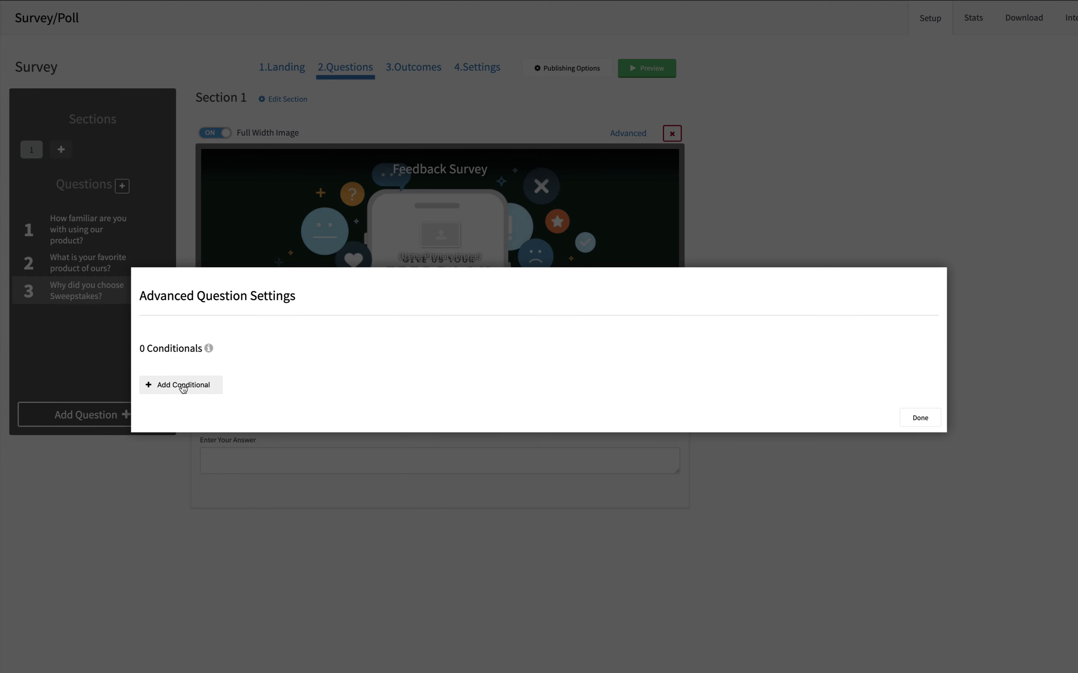
click(186, 371)
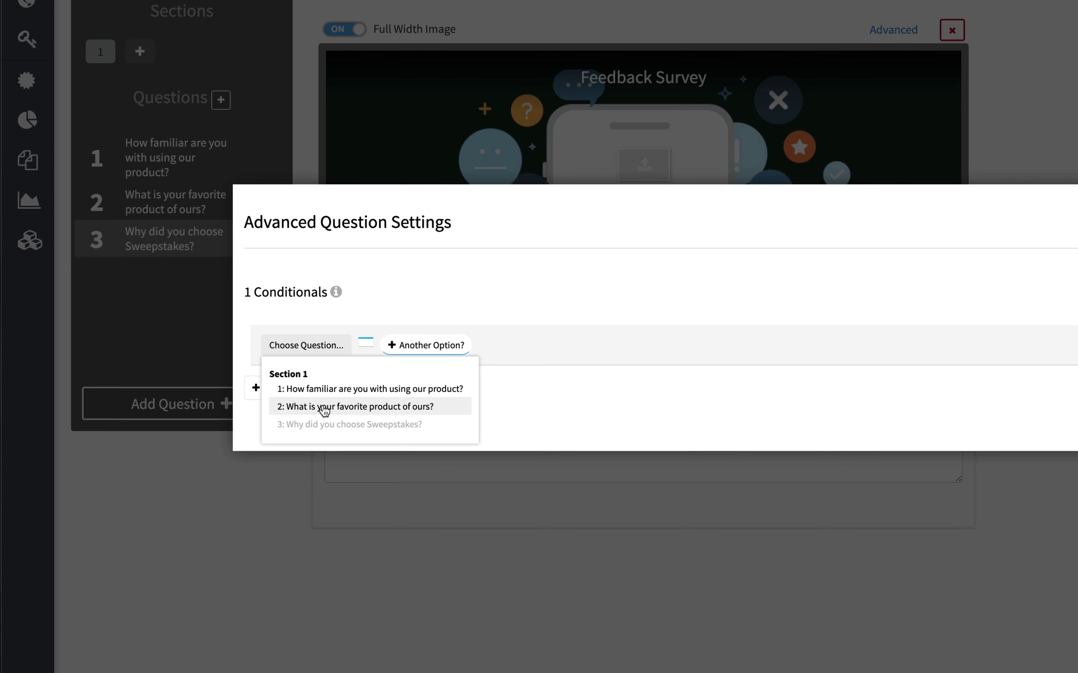
click(324, 409)
click(495, 346)
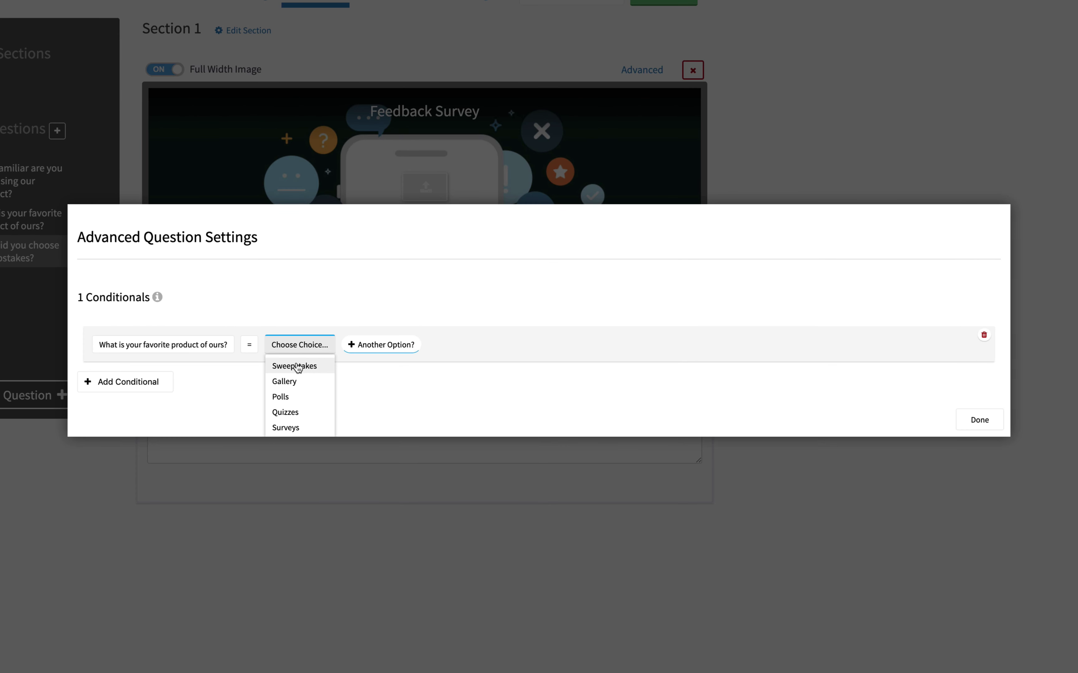
click(498, 370)
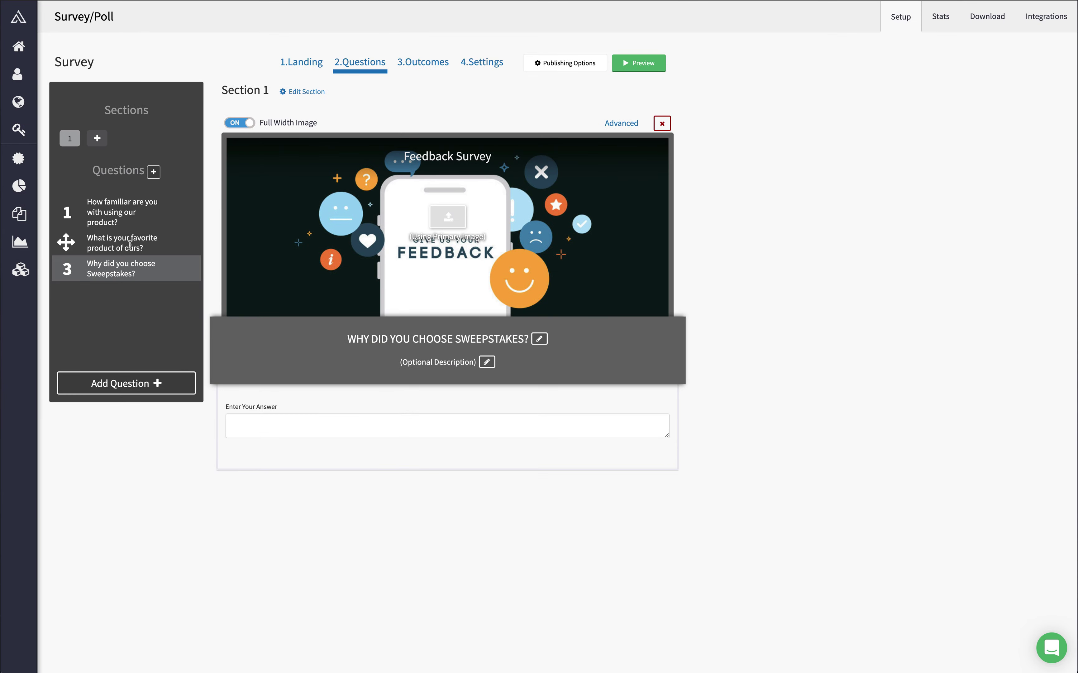
click(122, 241)
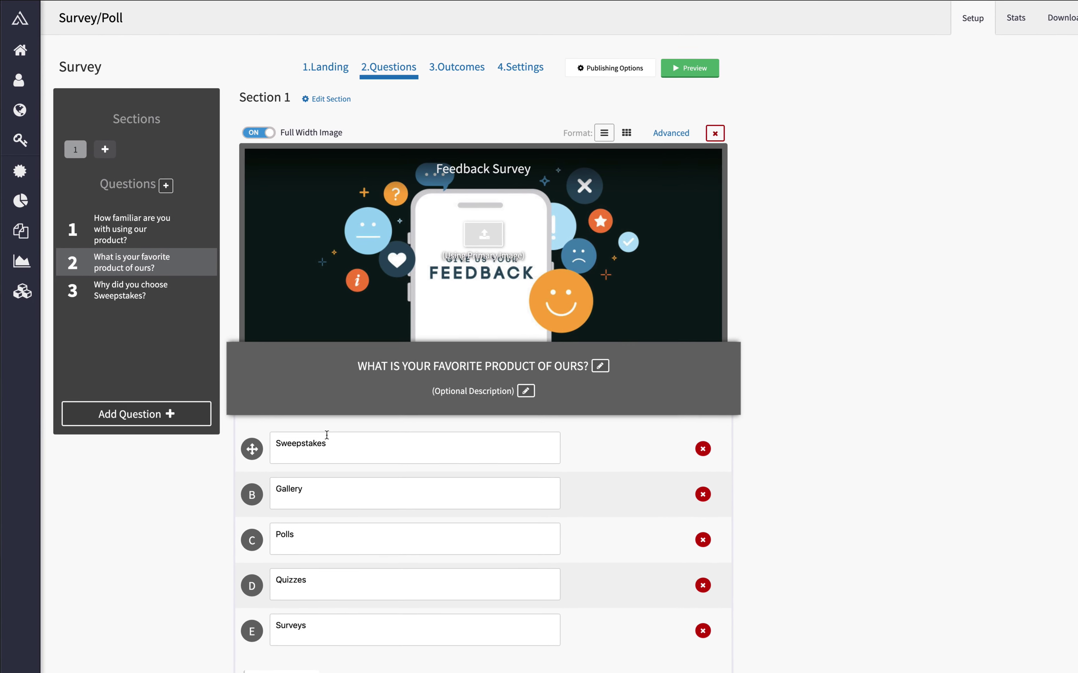
Step: Add a single-choice question about telling more of the Gallery experience, with choices Yes and No
click(123, 298)
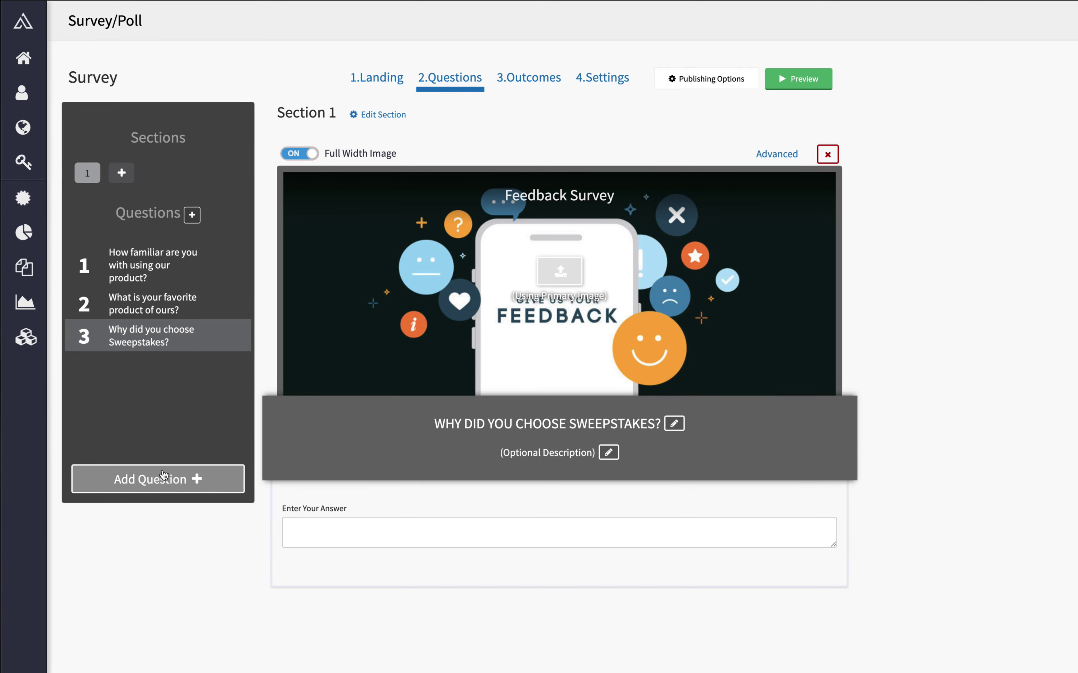
click(164, 476)
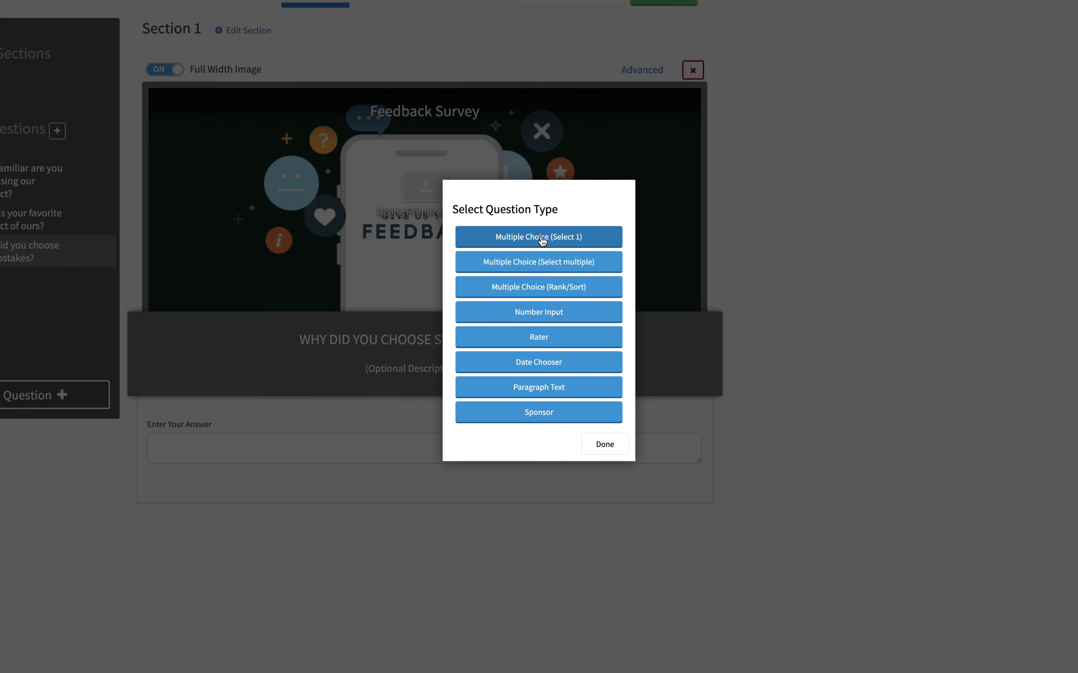
click(675, 323)
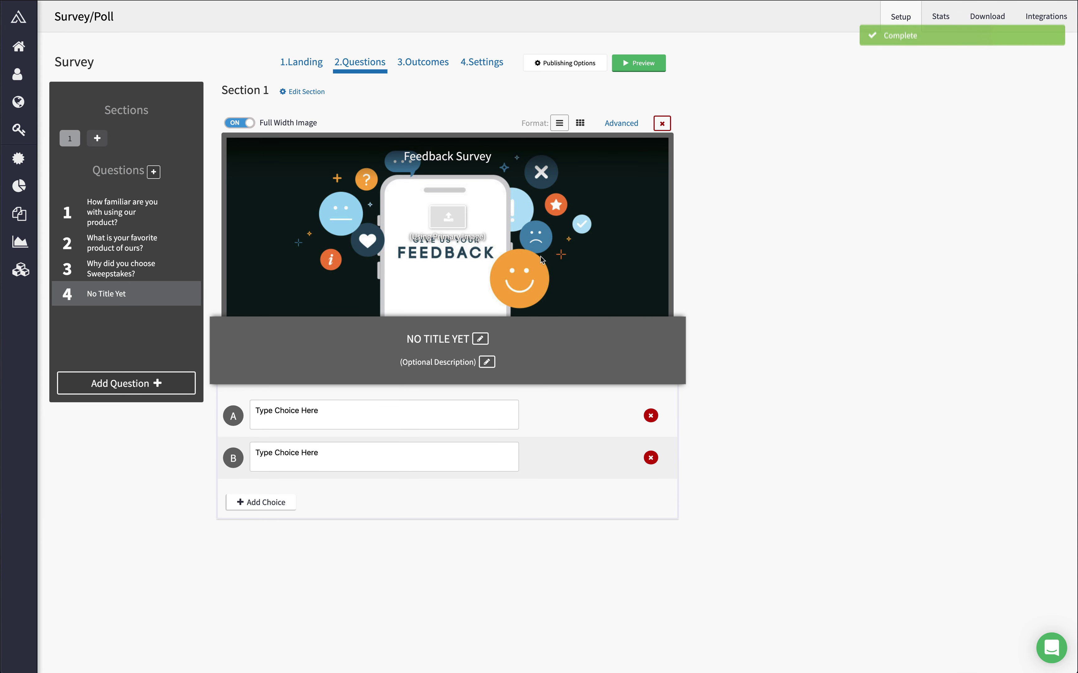
click(390, 408)
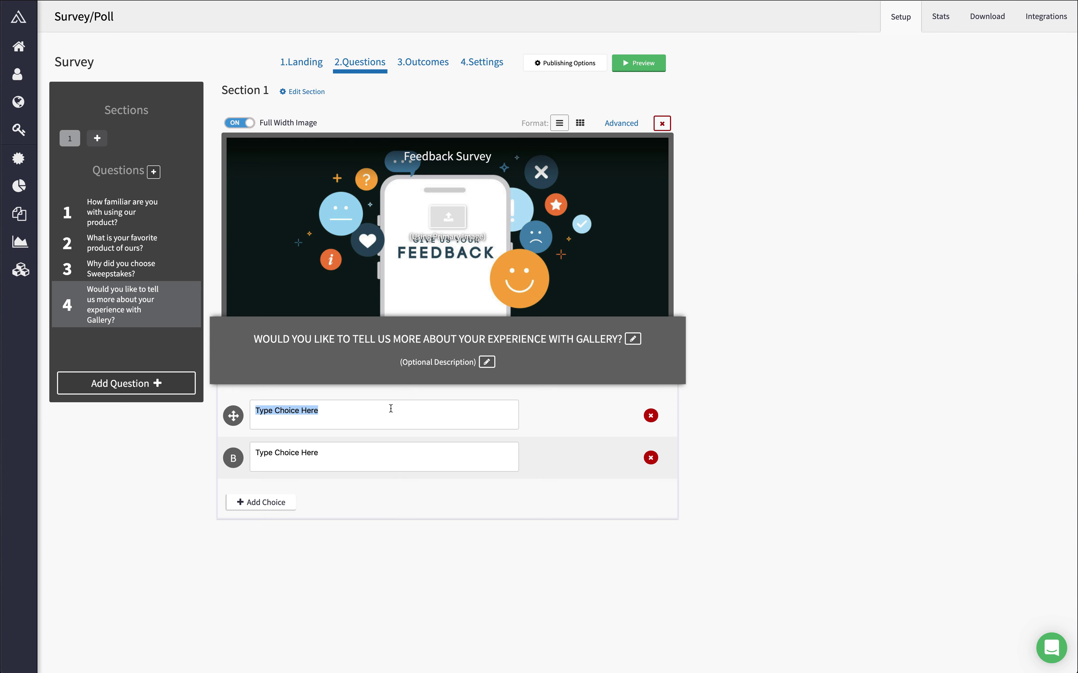
text(Yes)
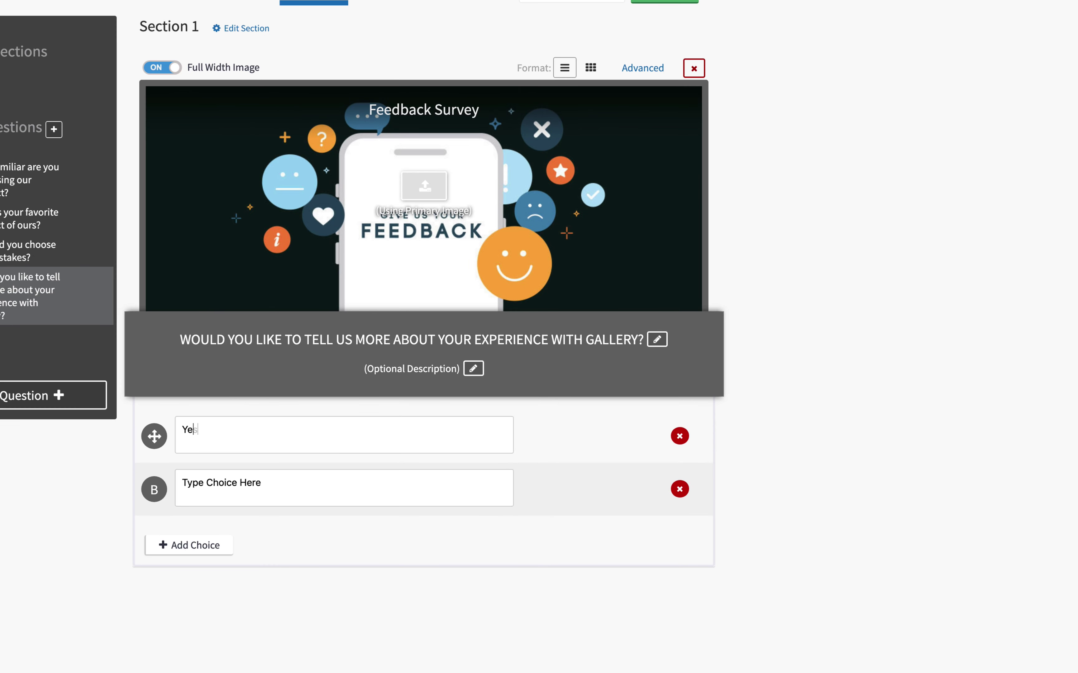
click(351, 458)
text(No)
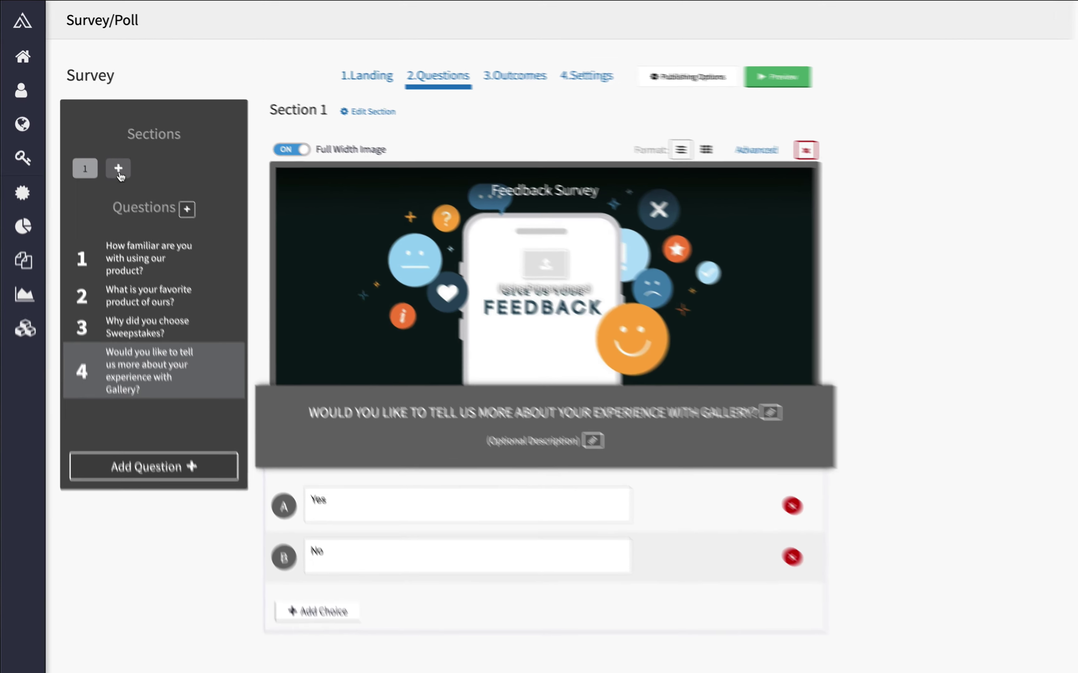
Step: Add a second section, 'Gallery Questions', shown only when the Gallery question is answered Yes
click(124, 178)
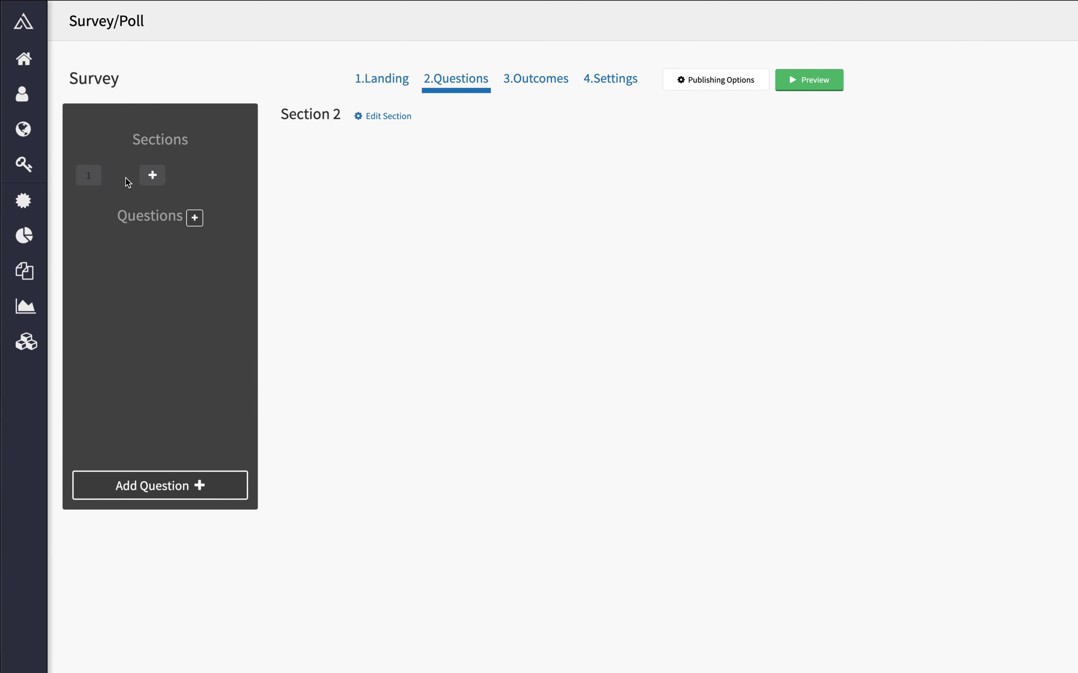
click(387, 117)
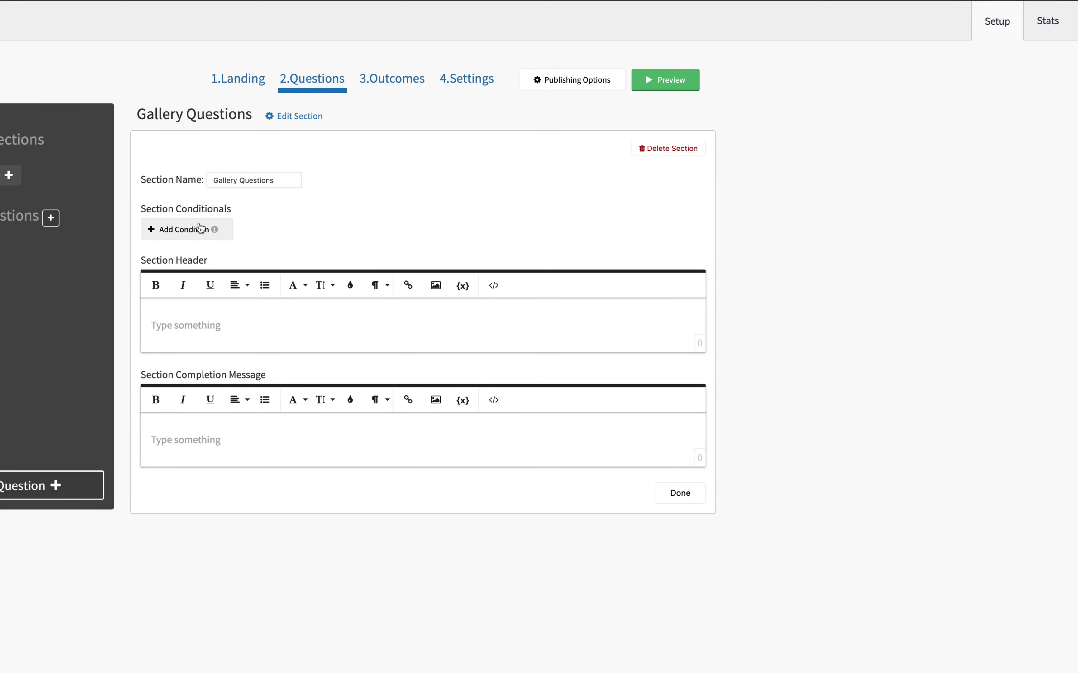
click(197, 230)
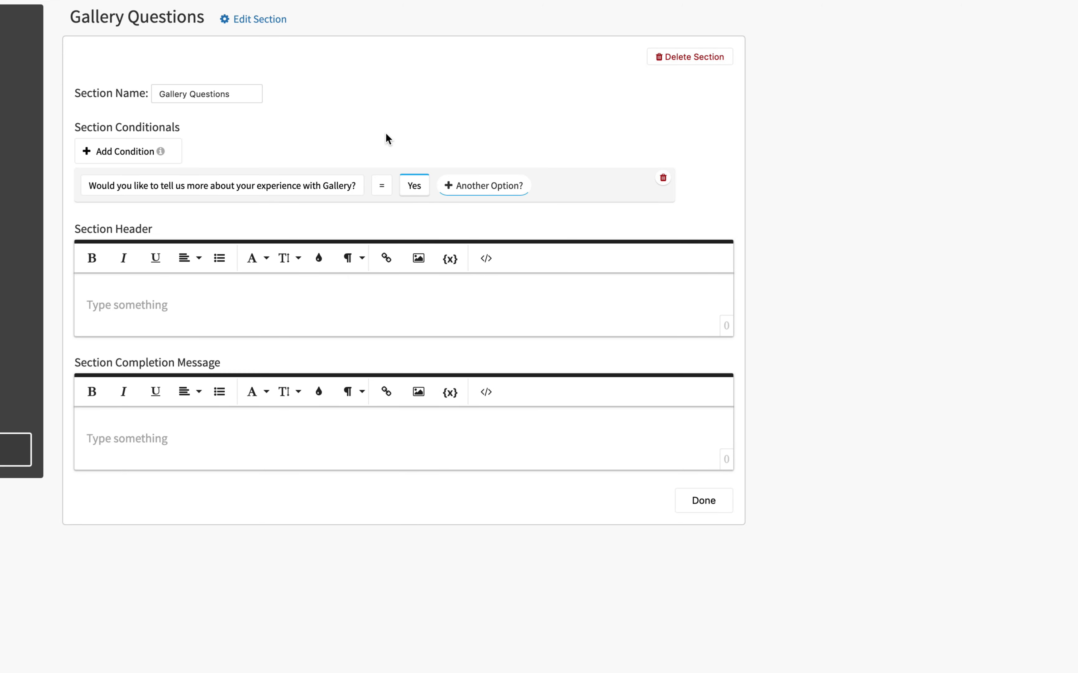
click(72, 140)
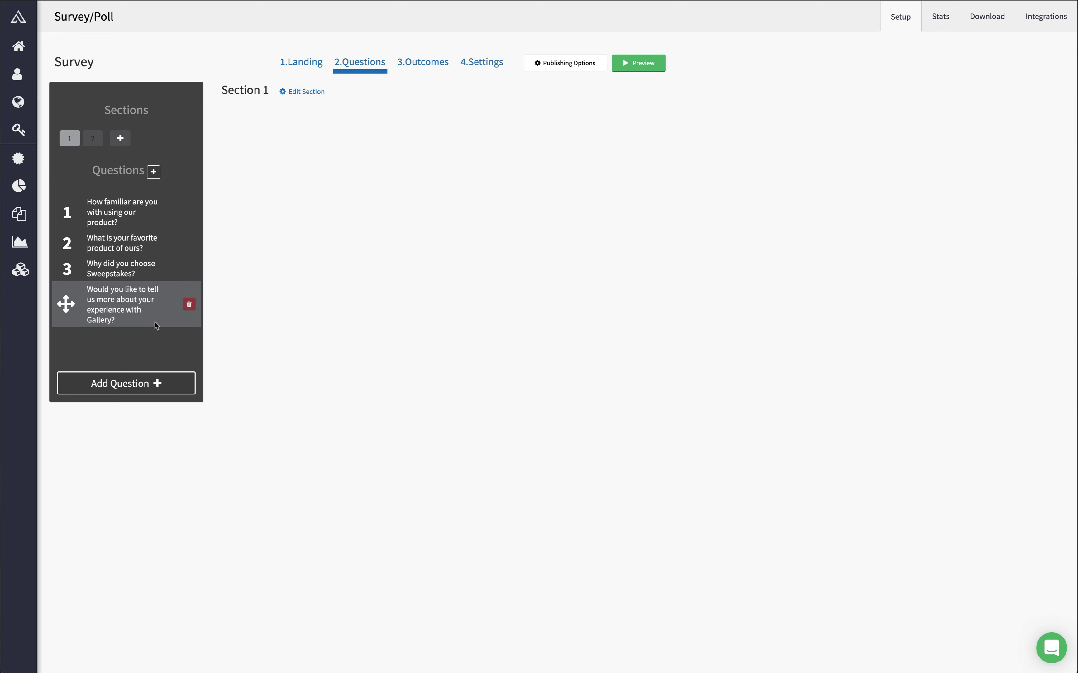
click(150, 308)
Step: Give Gallery Questions a completion message offering 20% off with code IMISTHEBEST
click(92, 138)
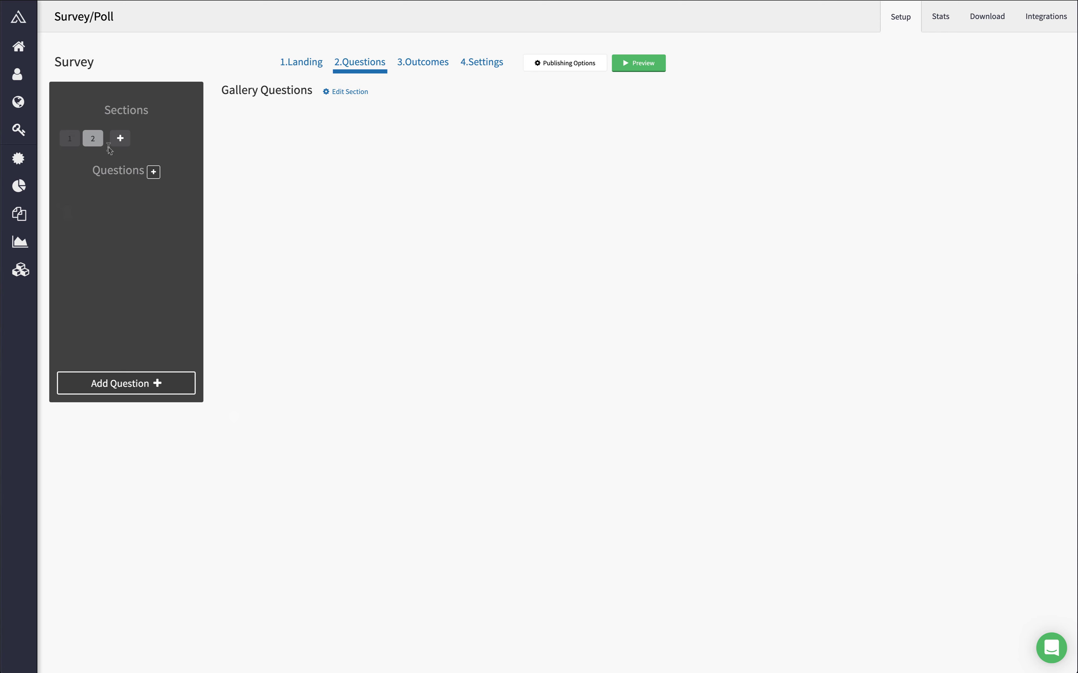
click(349, 91)
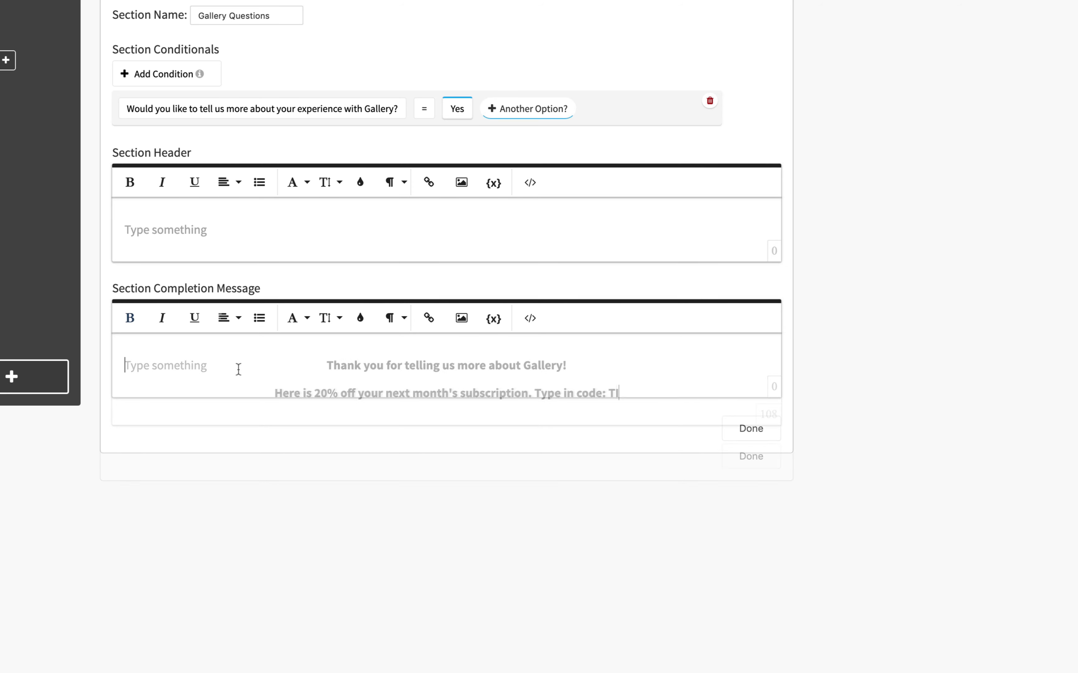
text(IMISTHEB)
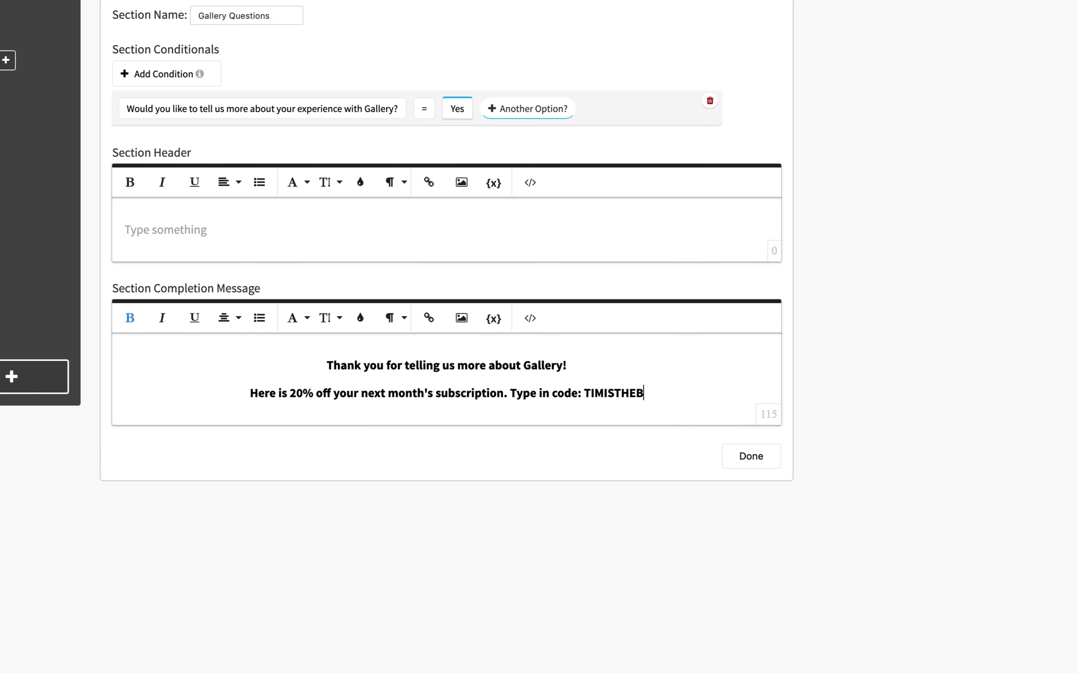
text(EST)
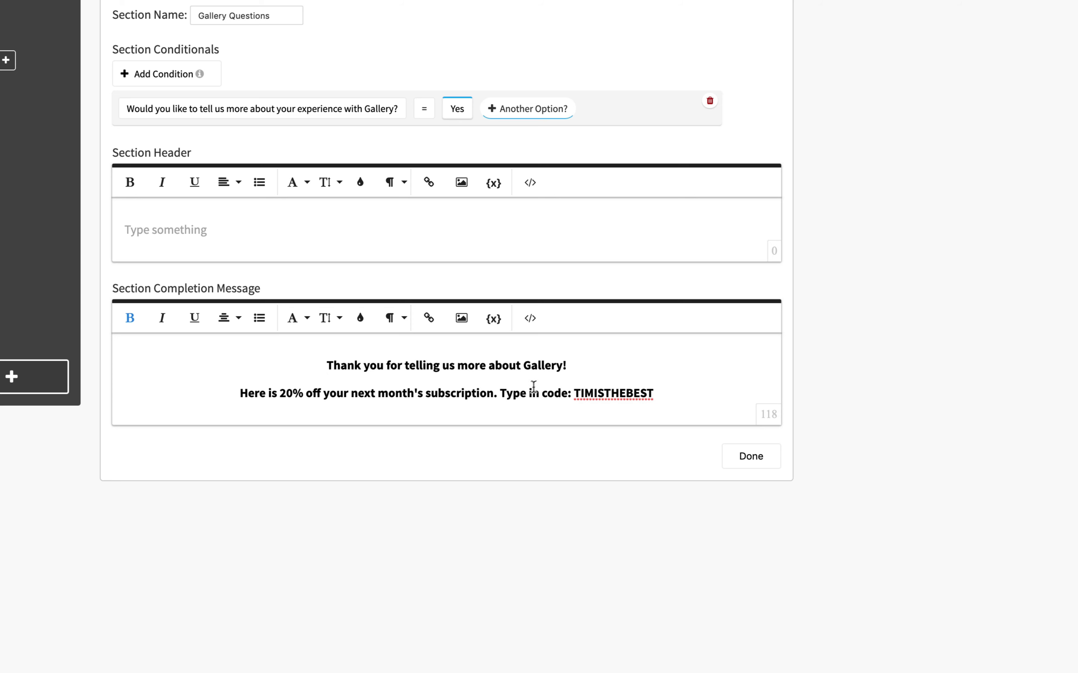
click(498, 393)
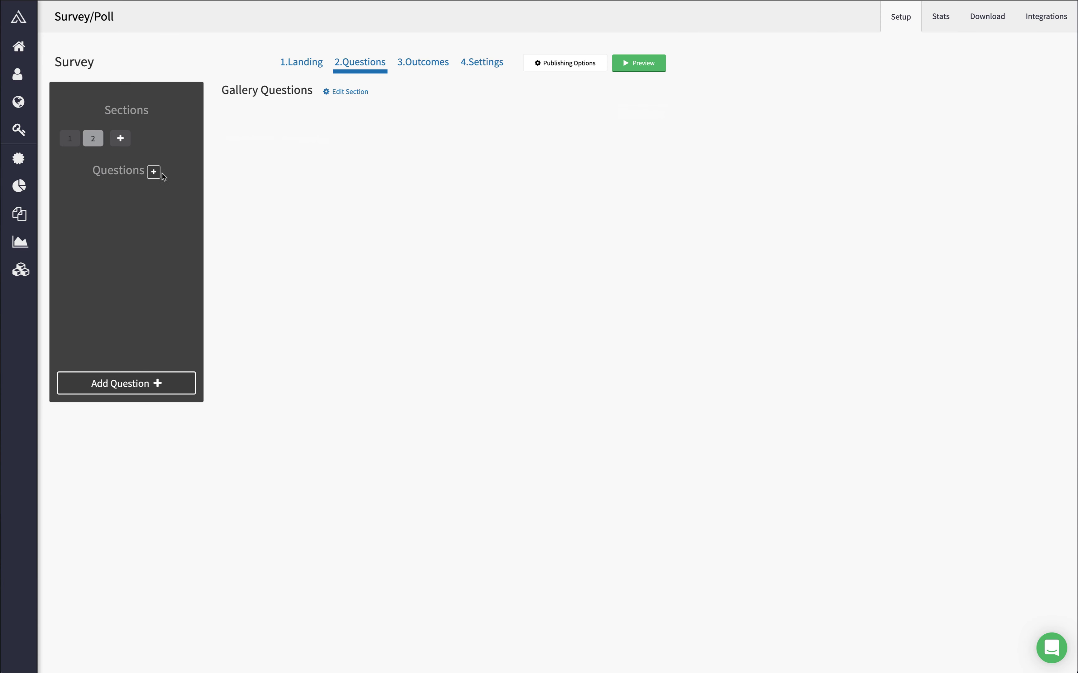
Step: Add a 'Rate your experience with Gallery' star rater and a paragraph question asking why the rating was low
click(154, 172)
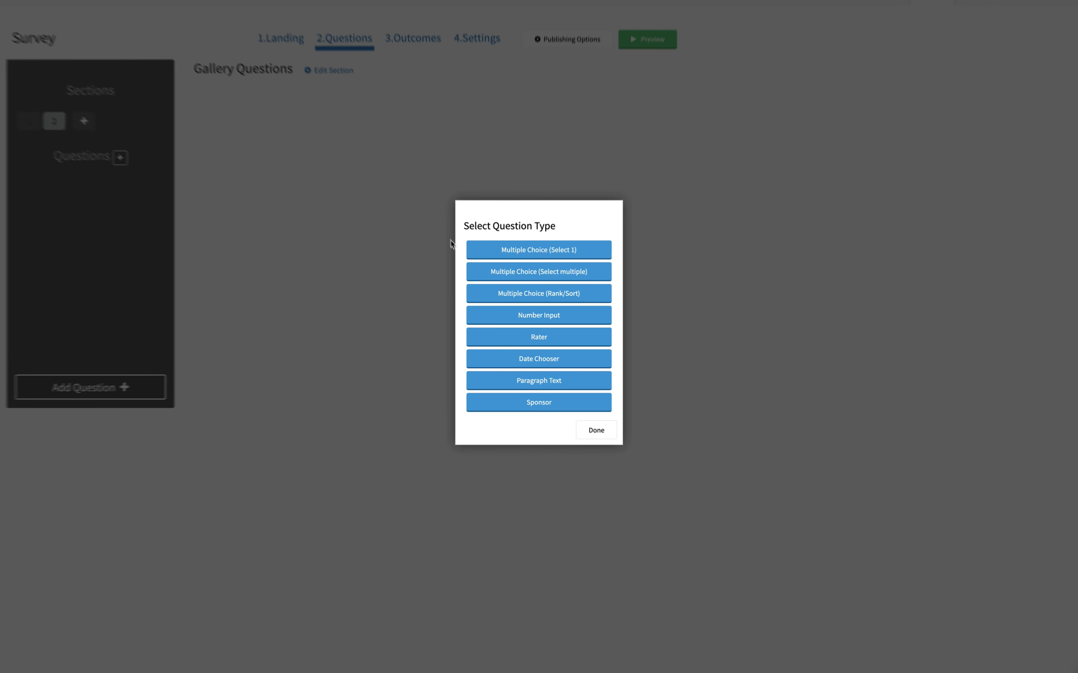
click(525, 337)
text(Rate yo)
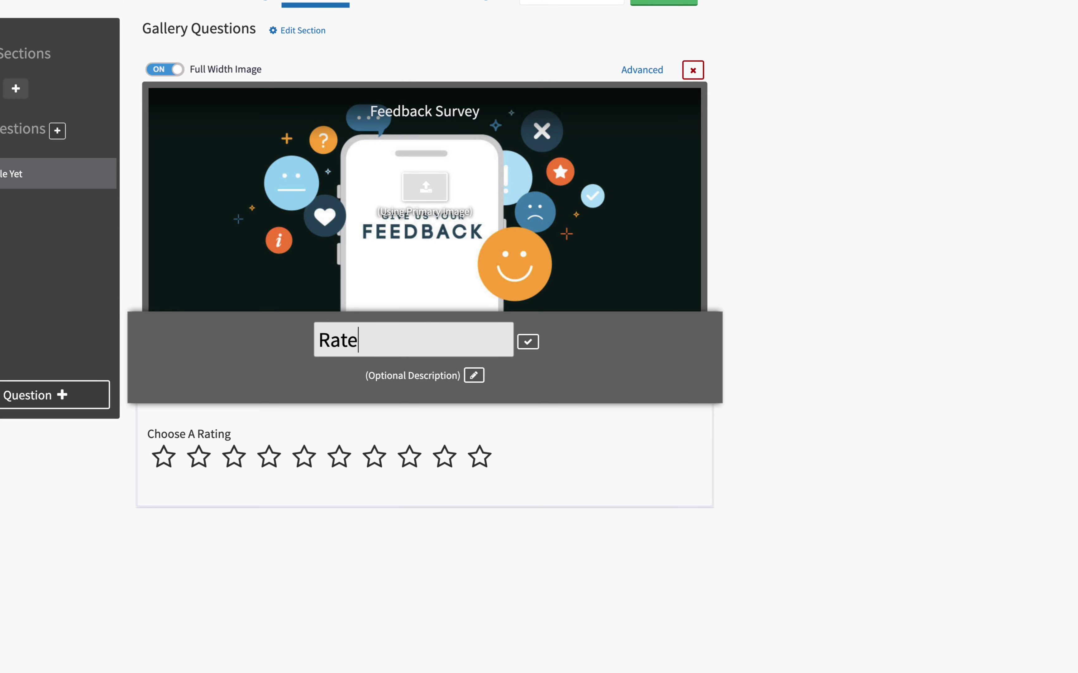
text(ur experience with Gallery)
key(Return)
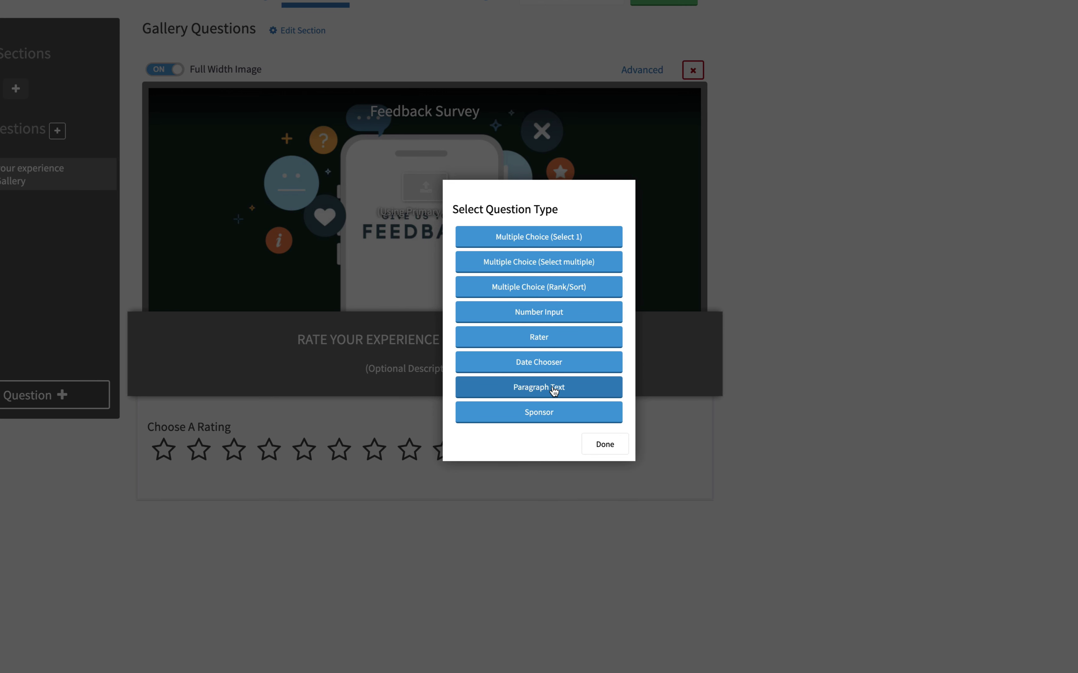
click(554, 390)
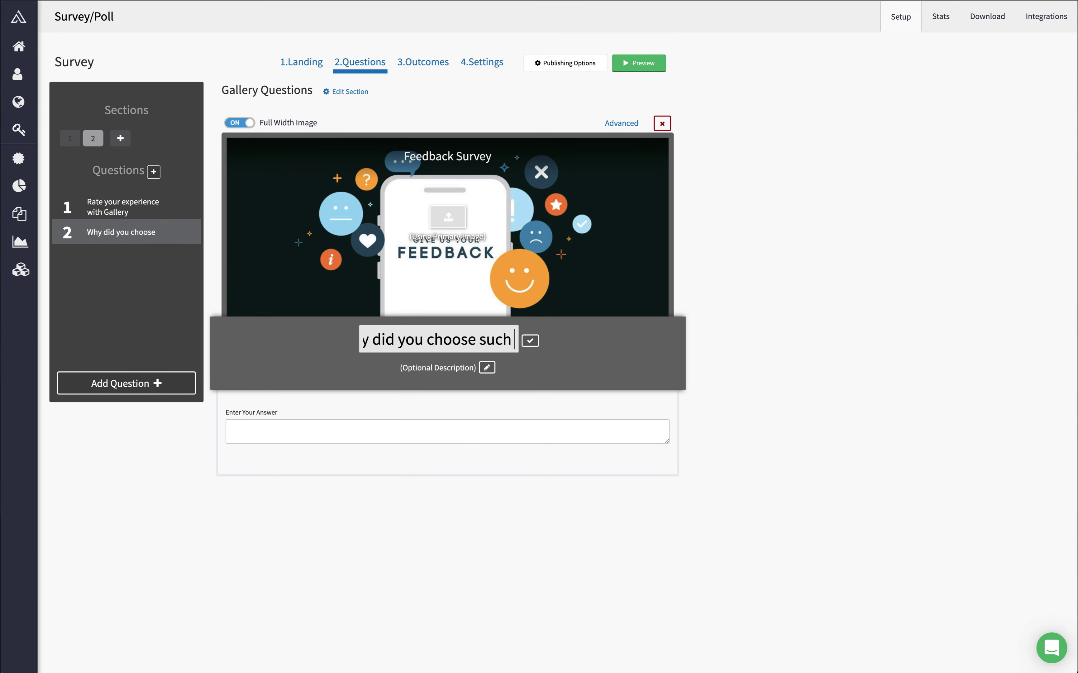
text(a low )
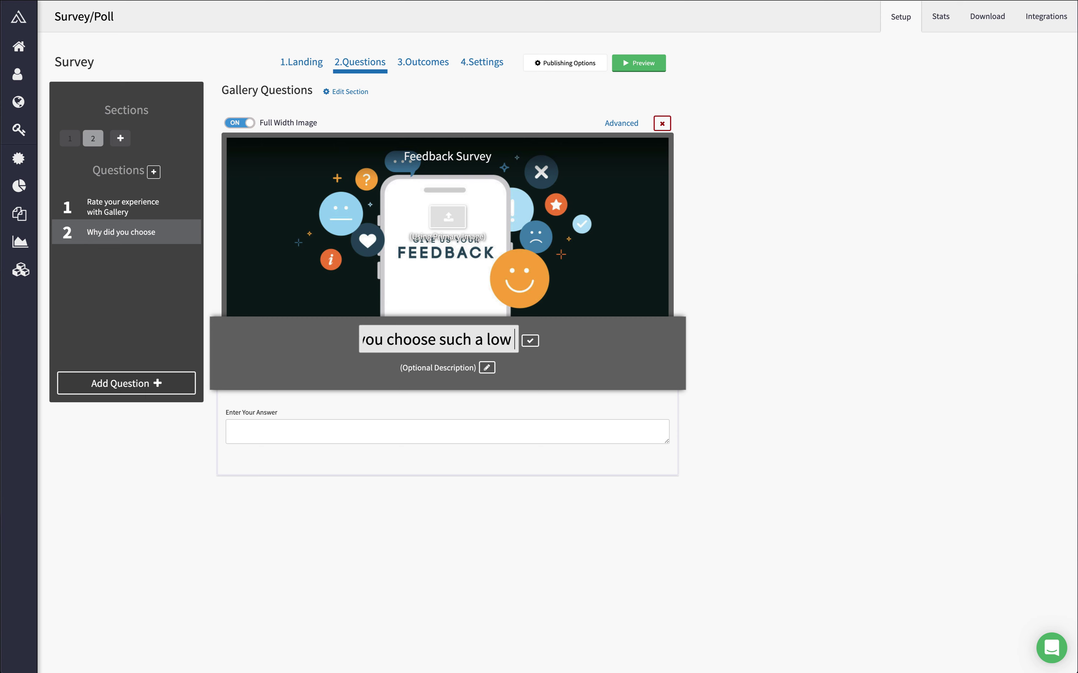
text(rating for Gal)
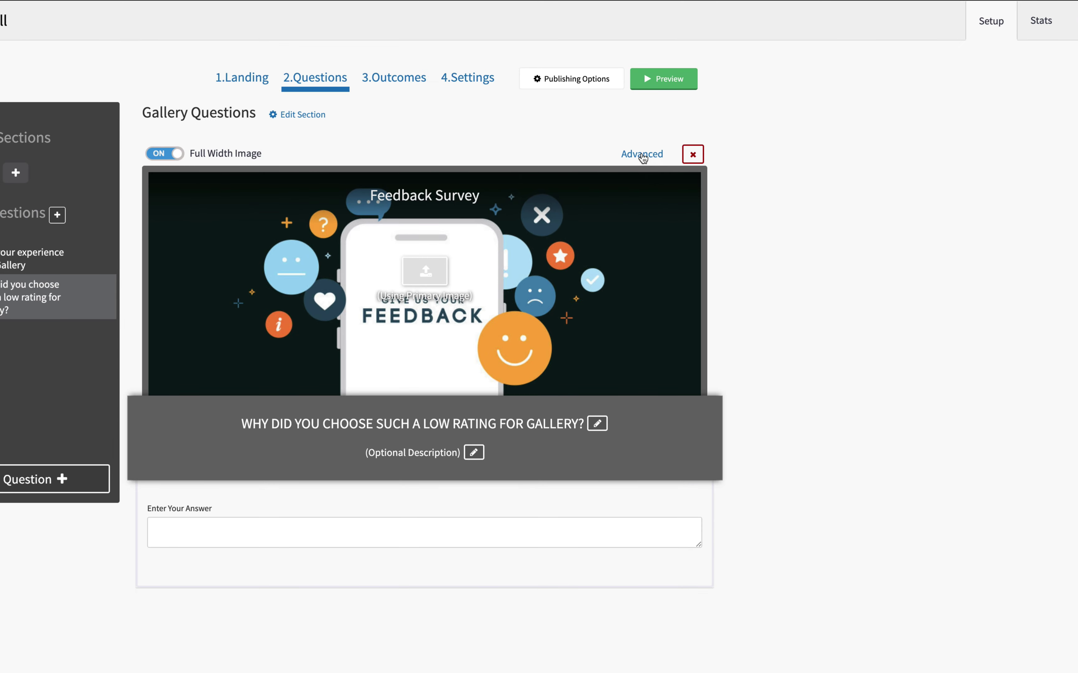
Step: Condition the low-rating question on the Gallery rating being 3 stars, 2 stars or 1 star
click(642, 157)
click(117, 443)
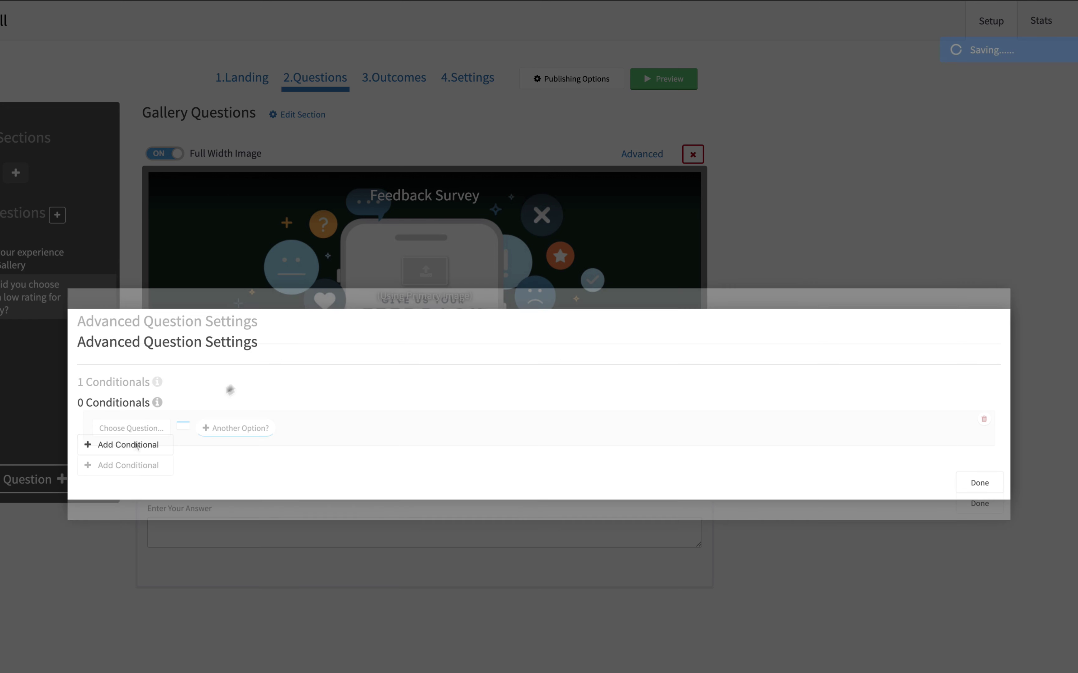
click(144, 430)
scroll(151, 462, down, 2)
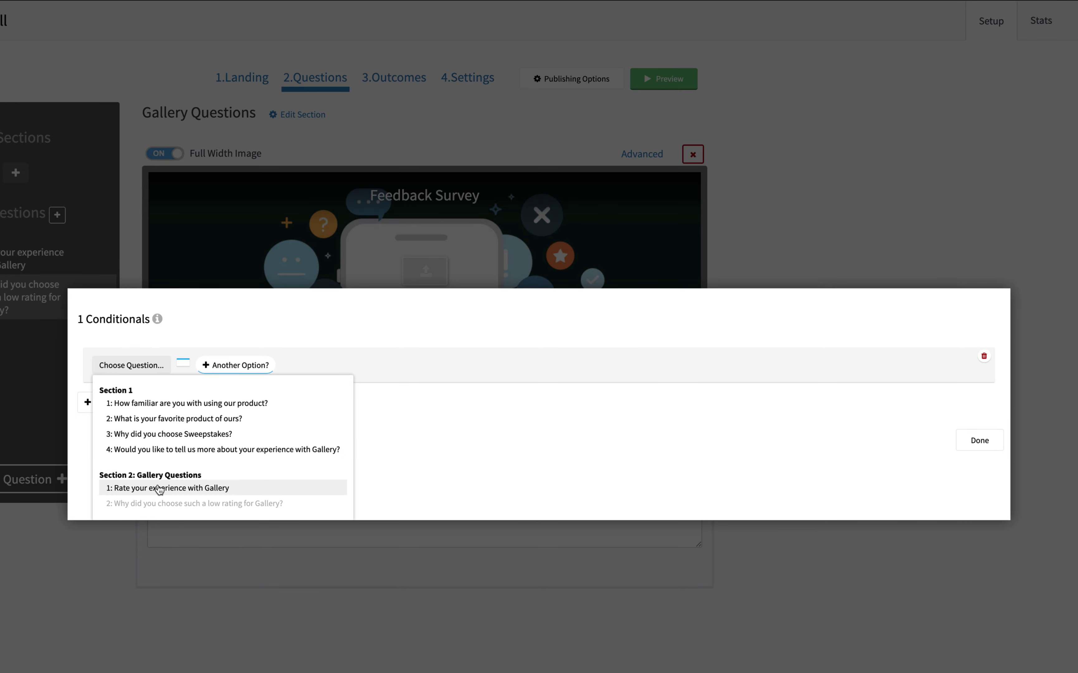
click(157, 488)
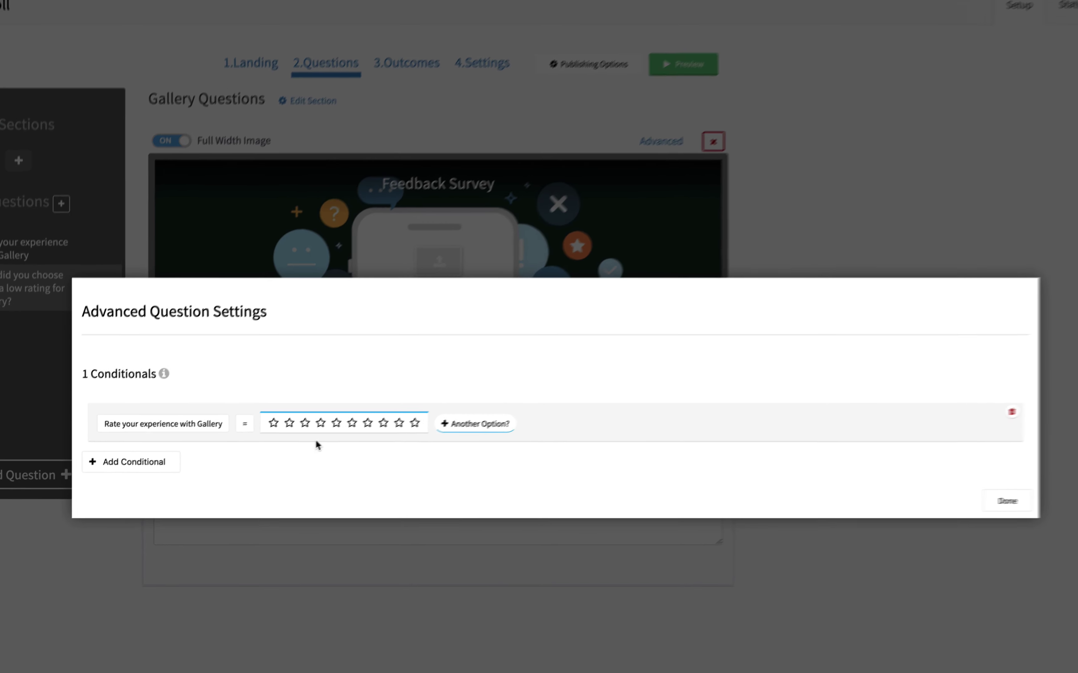
click(306, 424)
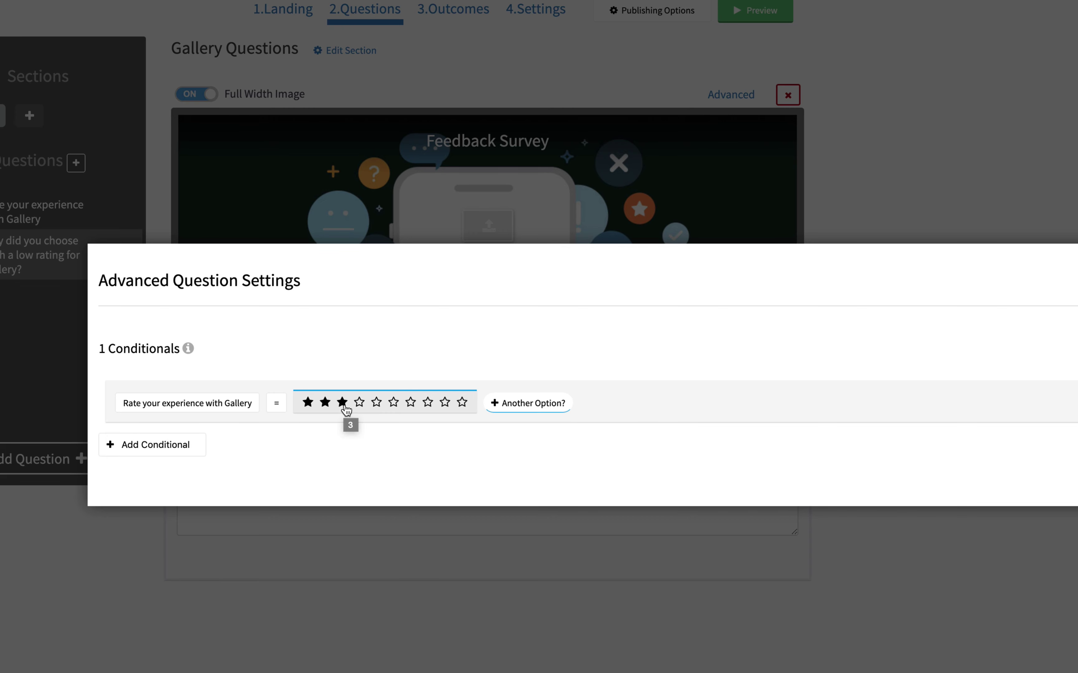
click(527, 403)
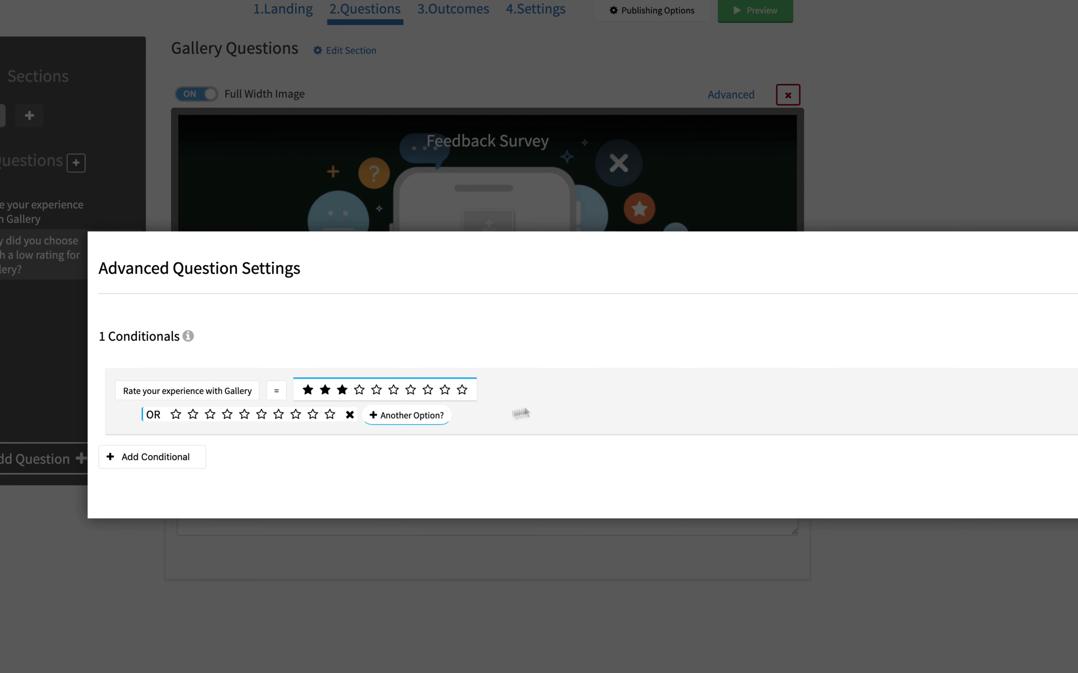
click(192, 414)
click(176, 422)
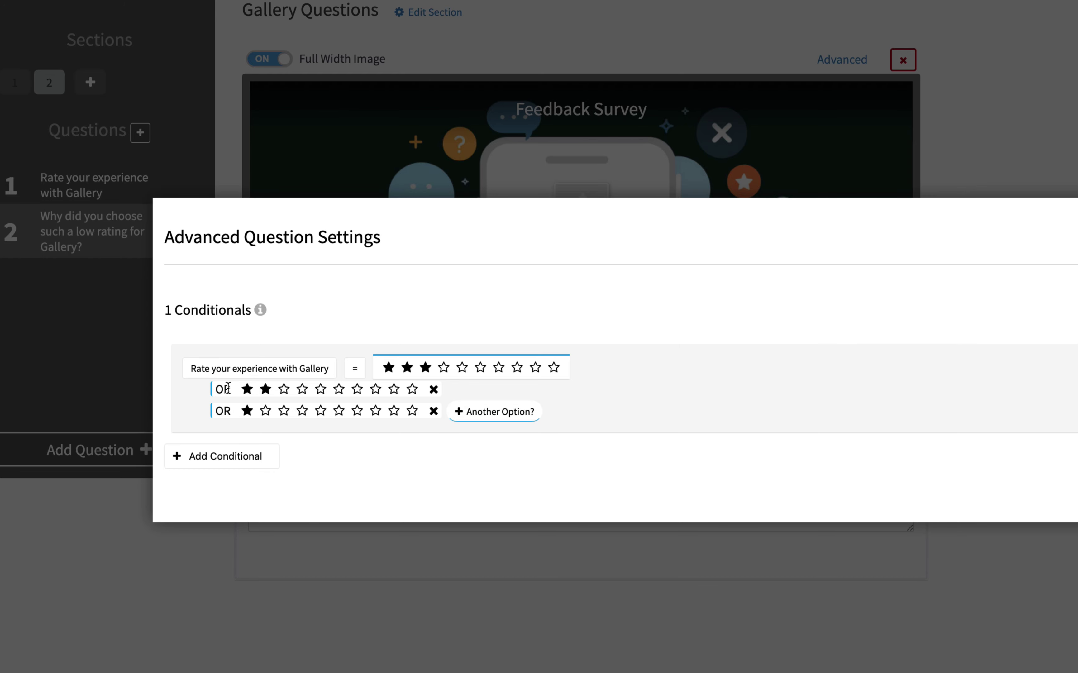
click(1077, 516)
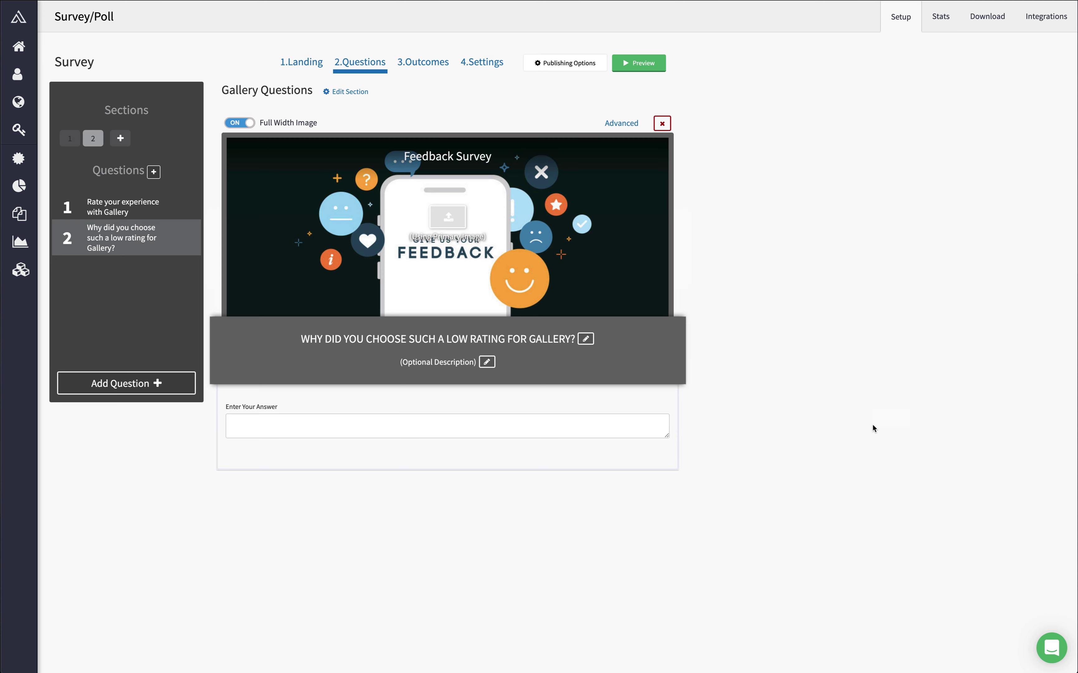
Step: In Outcomes, add a centred thank-you finish message and show users their results summary plus other users' statistics
click(106, 207)
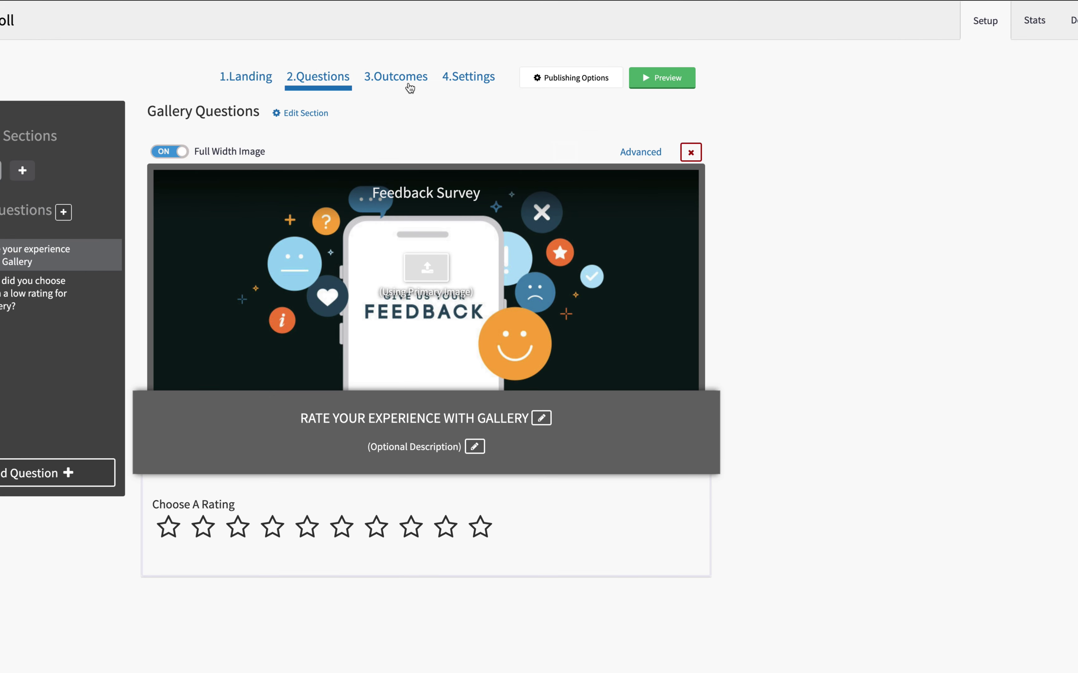
click(431, 72)
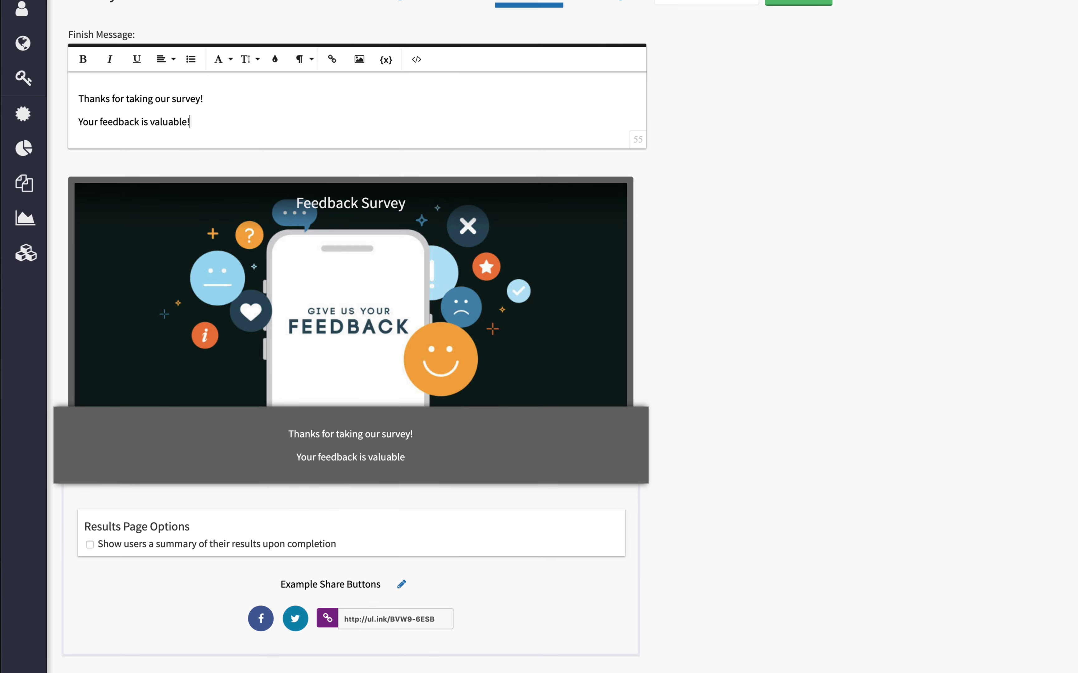
text(!)
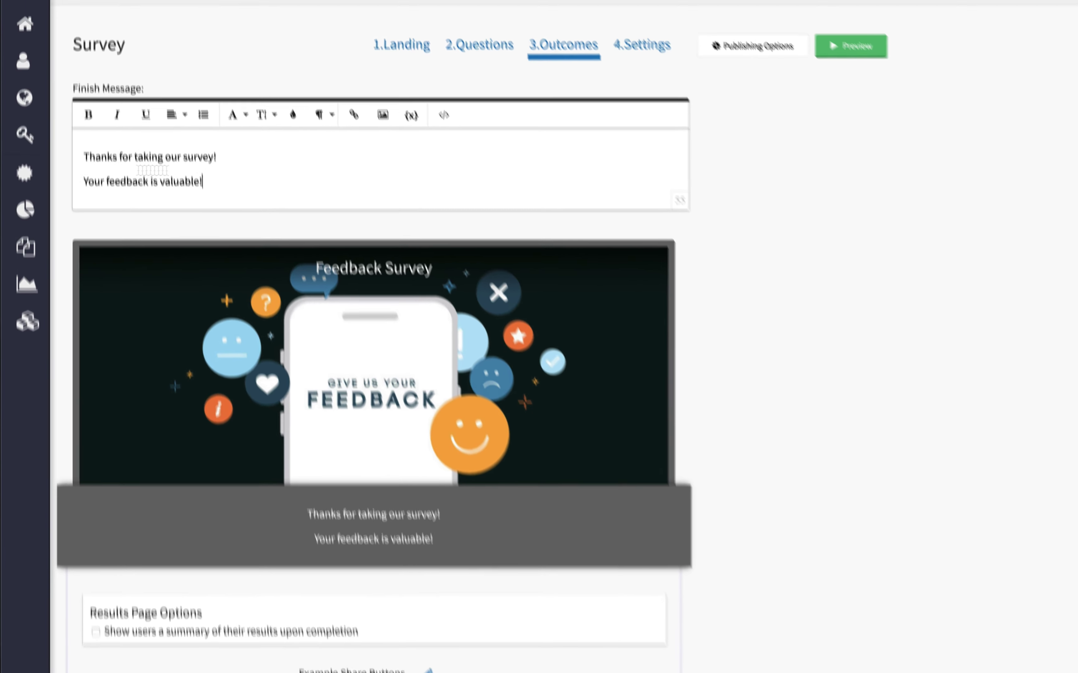
drag(191, 122, 72, 98)
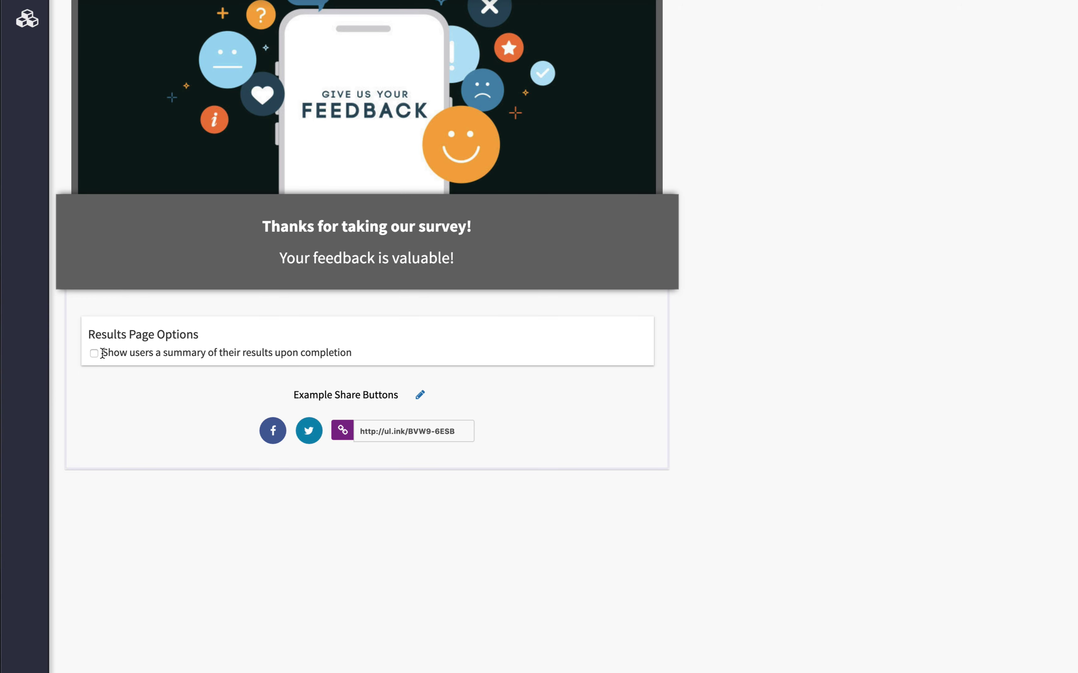
click(99, 354)
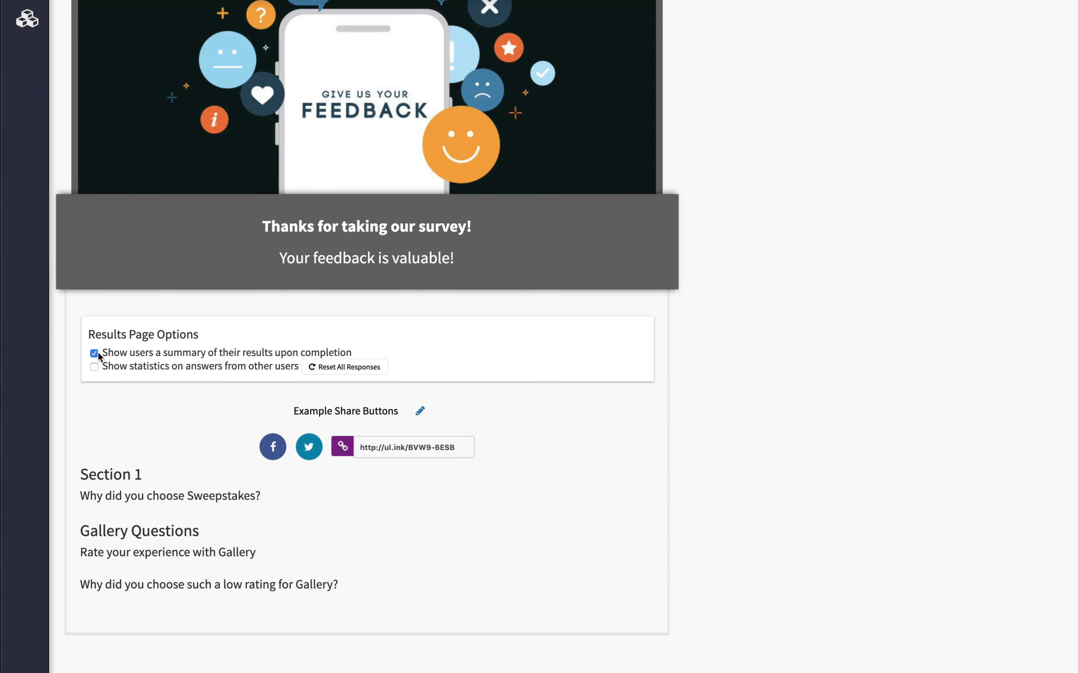
click(93, 367)
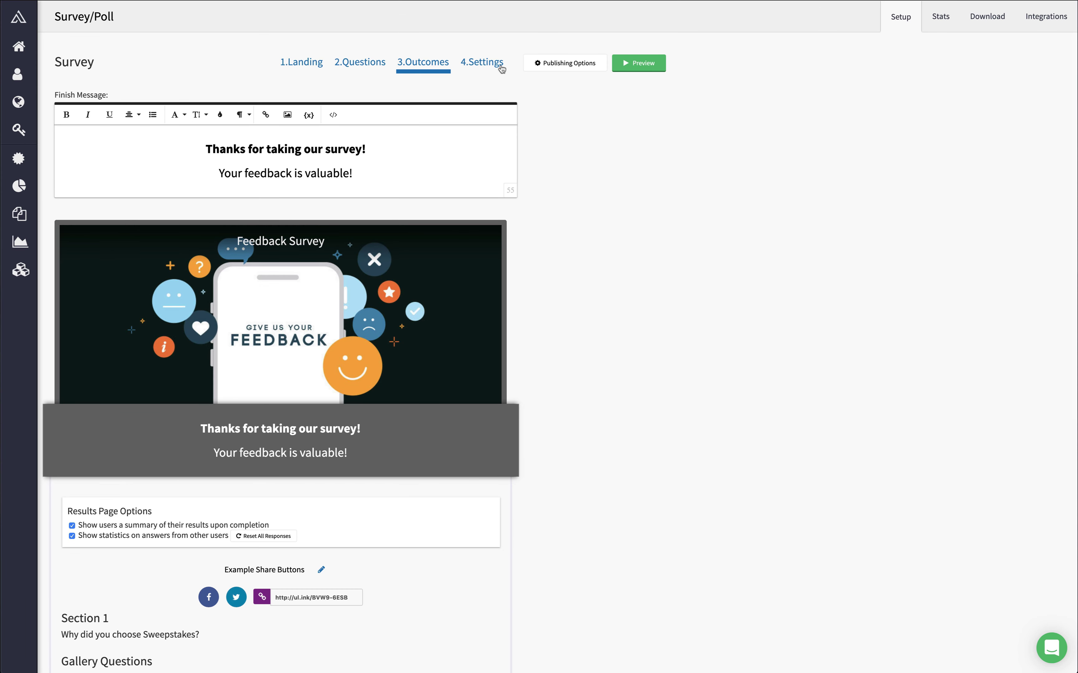
Step: Go to 4.Settings and scroll through General Settings to reach responder email Email 1
click(483, 63)
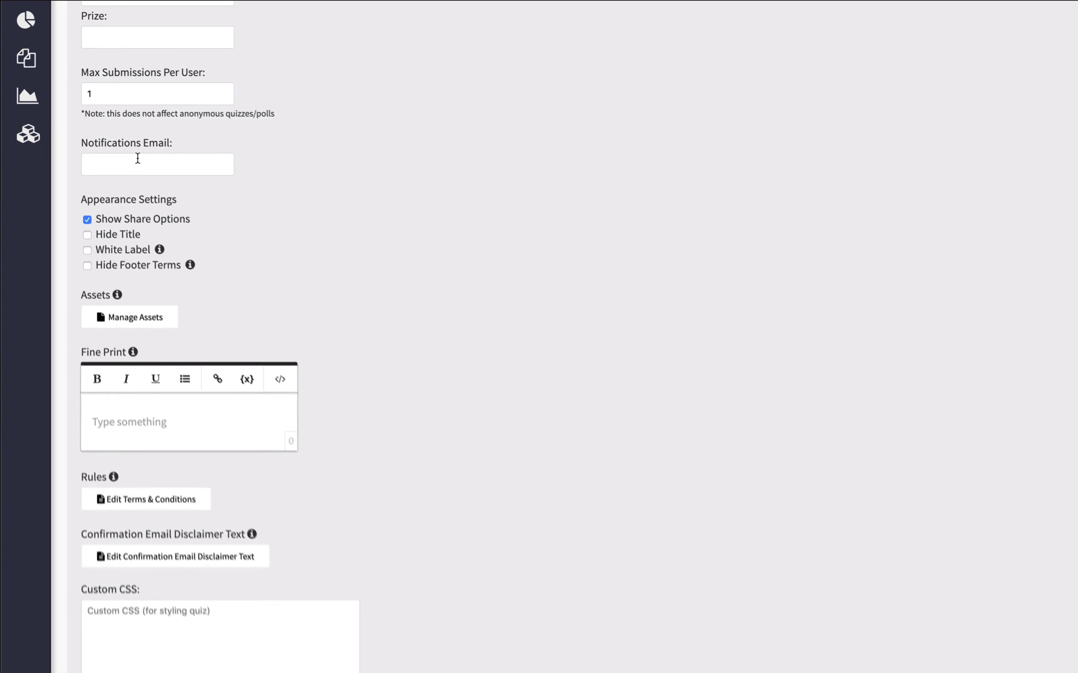
scroll(126, 146, down, 5)
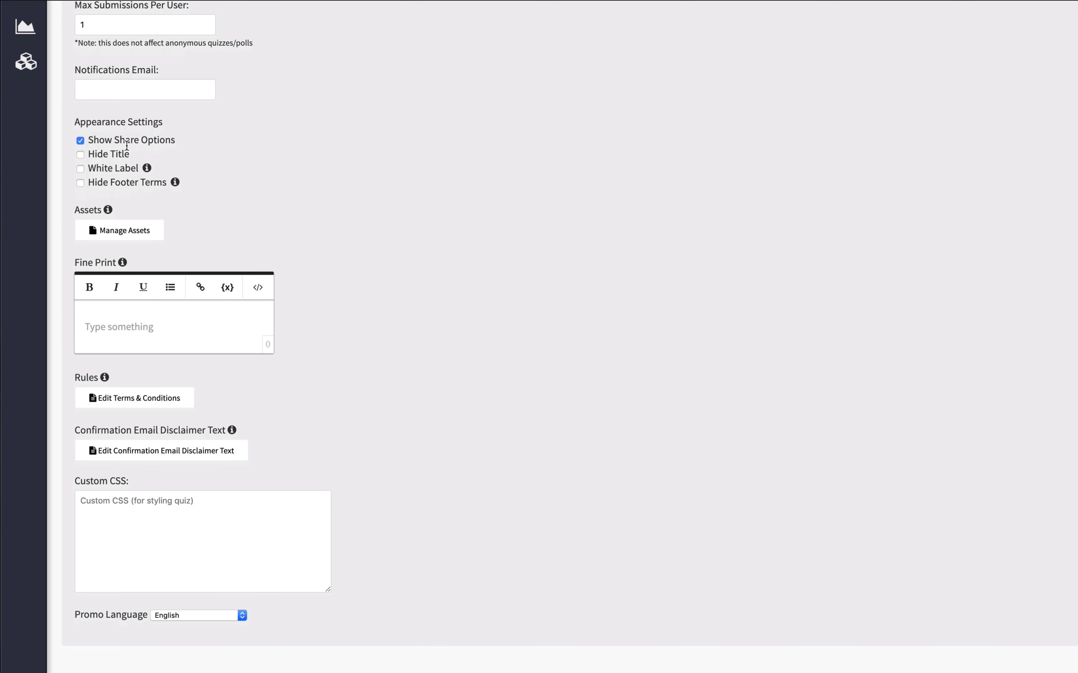
scroll(222, 175, down, 8)
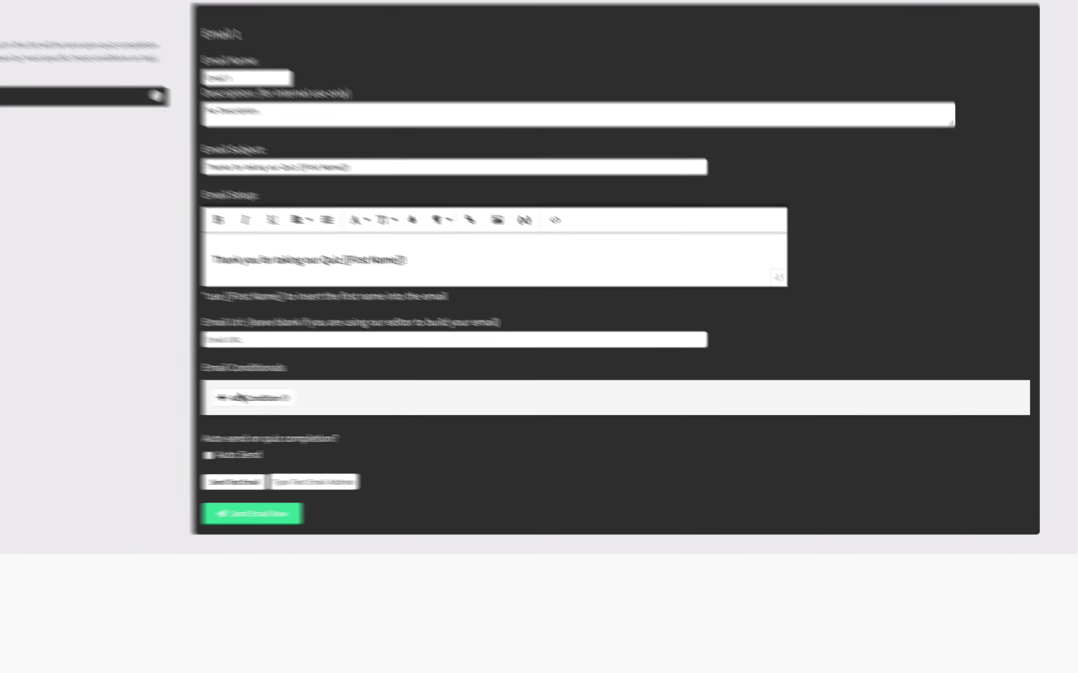
Step: Add a condition sending Email 1 only when product familiarity is 'Not at all familiar'
click(263, 397)
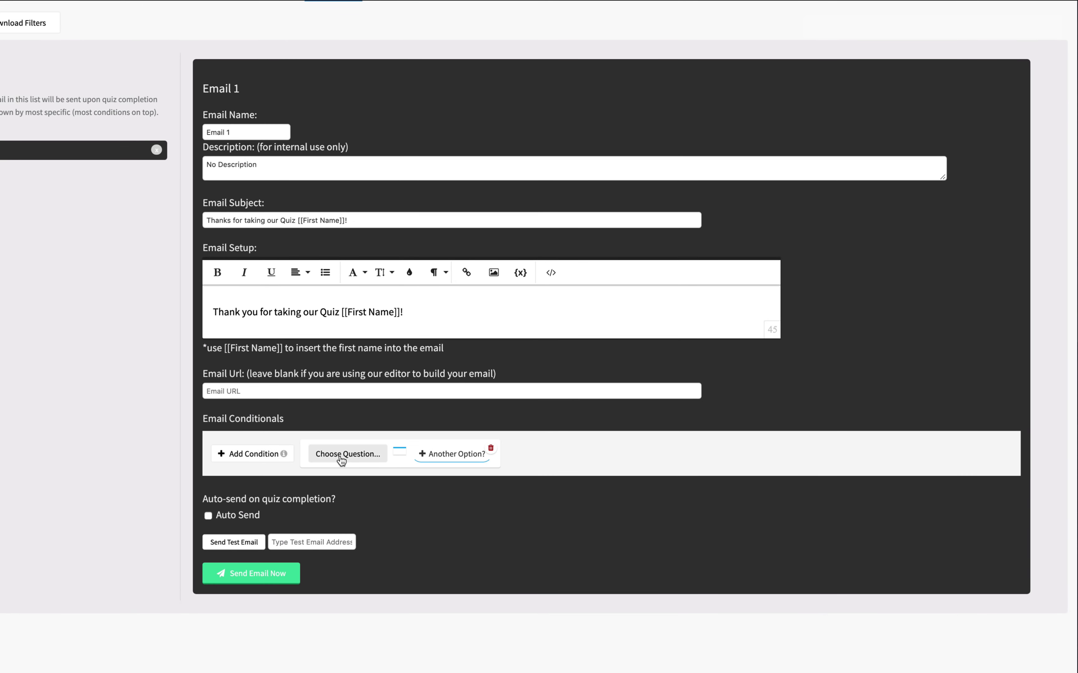
click(341, 454)
click(352, 481)
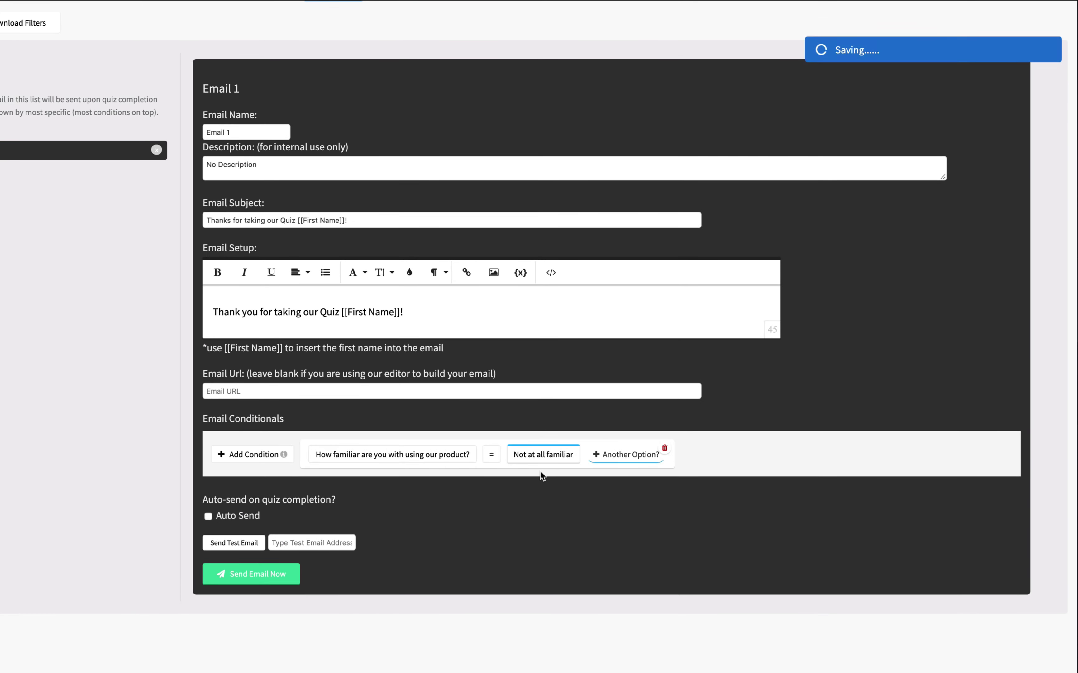
Step: Change 'Quiz' to 'Survey' in the email body and add 'Here's how to reach us for training:' with a phone number
double_click(330, 312)
text(Sur)
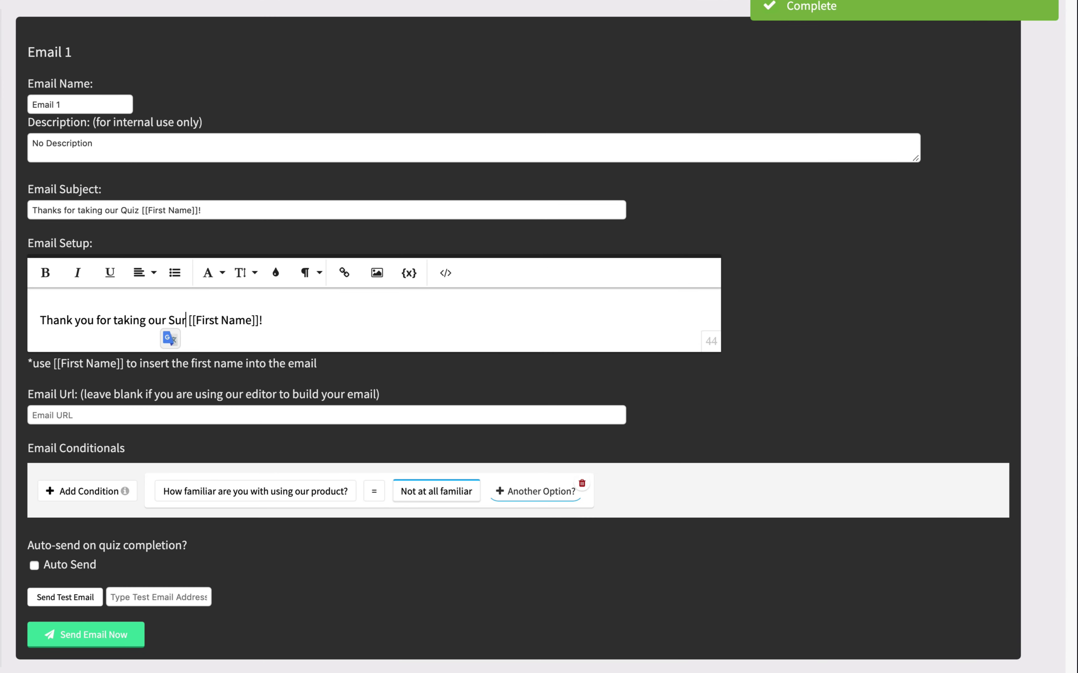
text(vey)
key(Return)
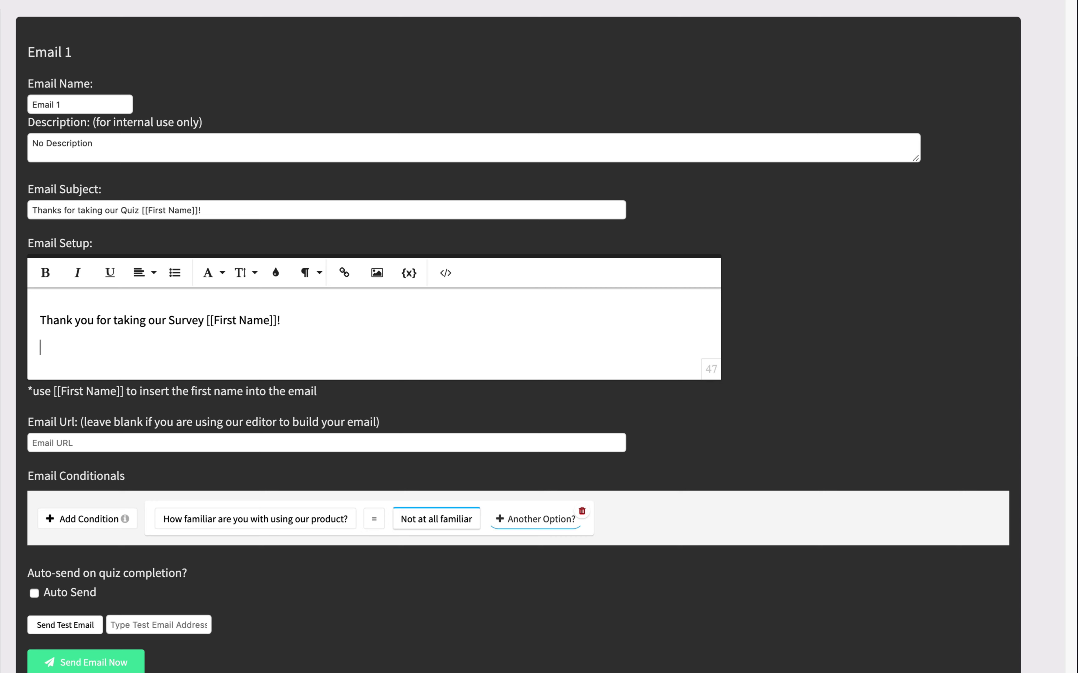
text(Here's how to reach us for training:)
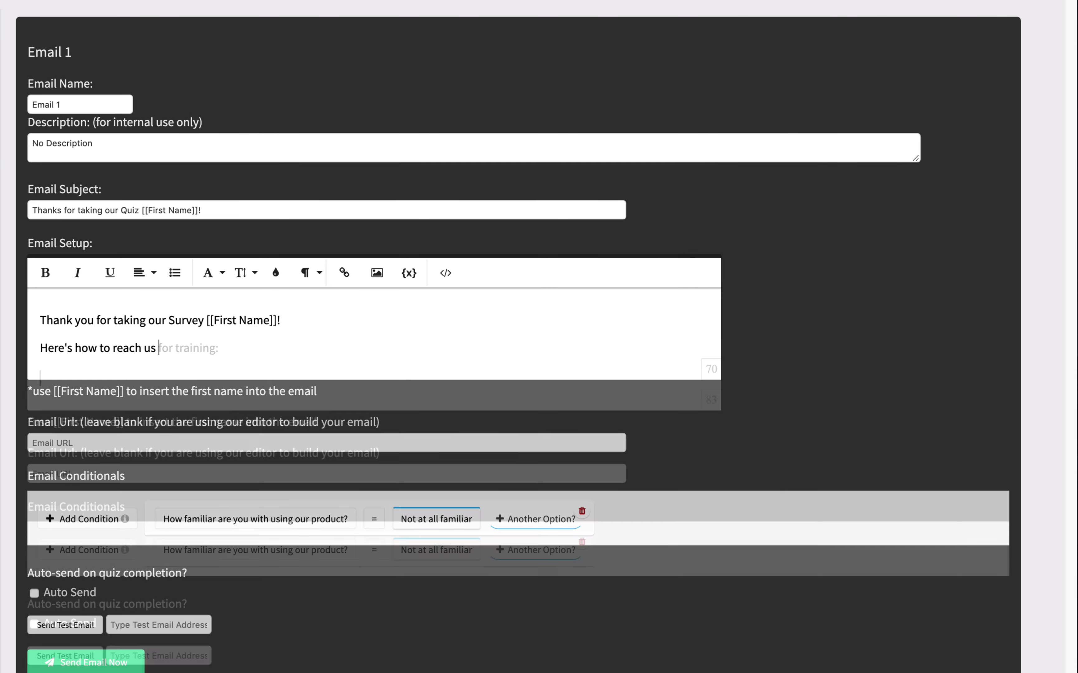
key(Return)
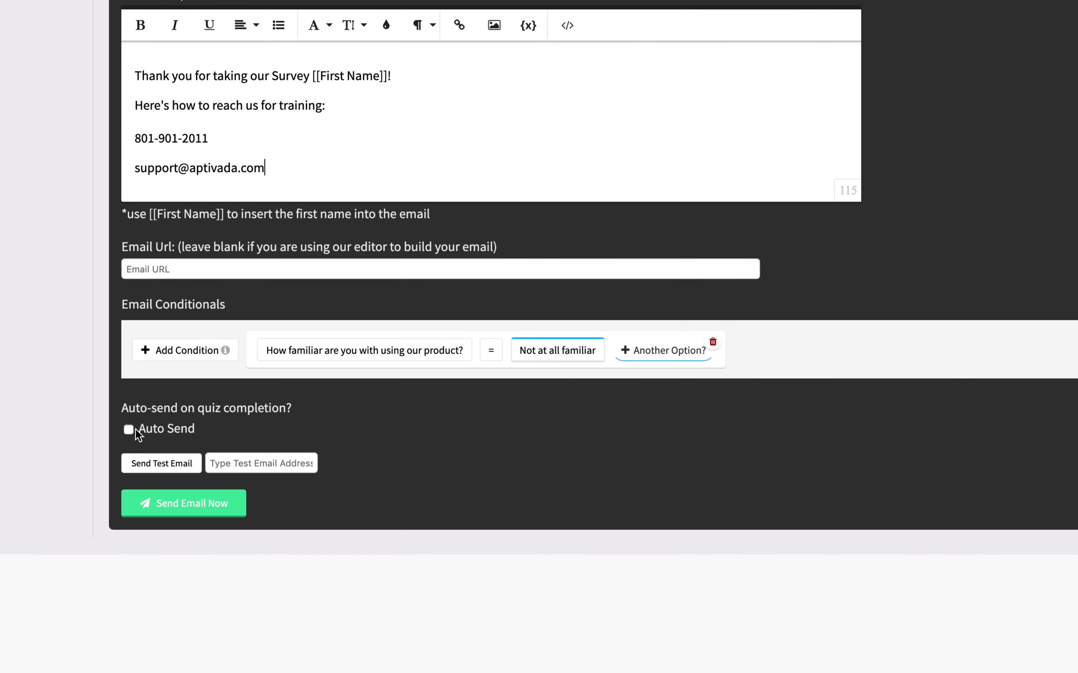
Step: Toggle Auto Send on and back off, then create download filter Filter 1
click(72, 449)
click(129, 429)
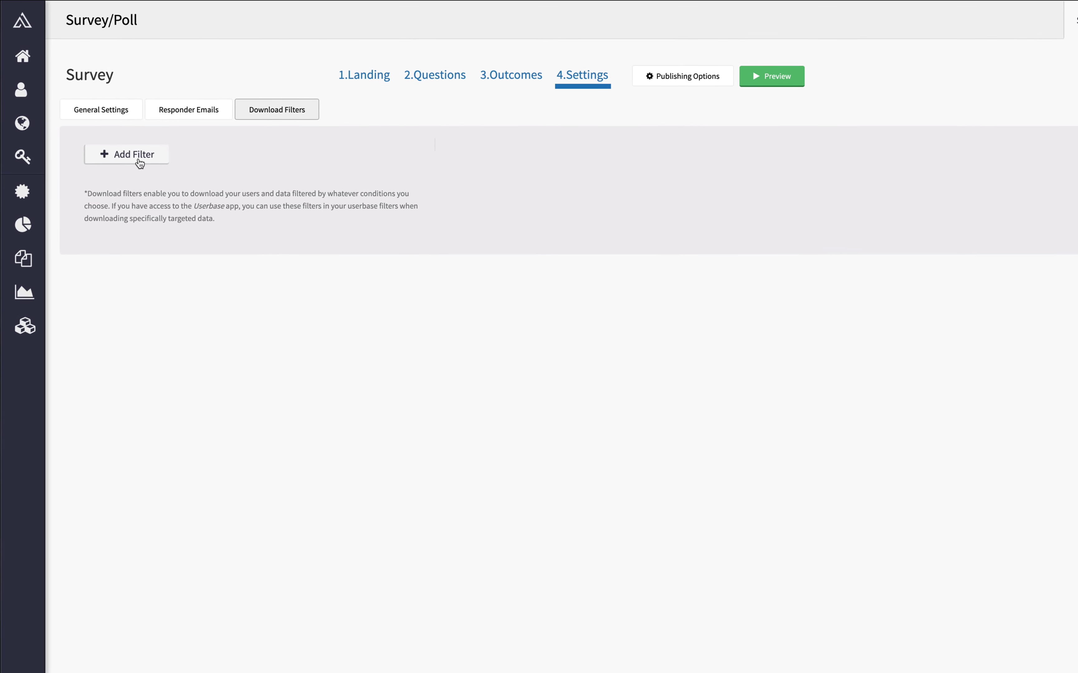
click(139, 160)
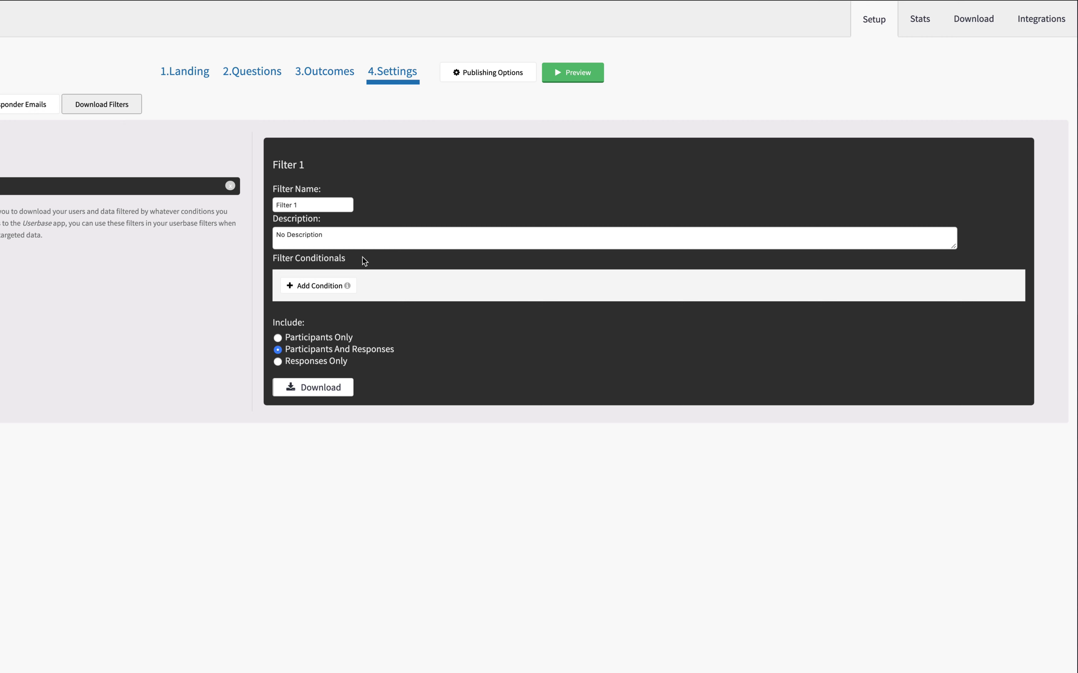
click(479, 76)
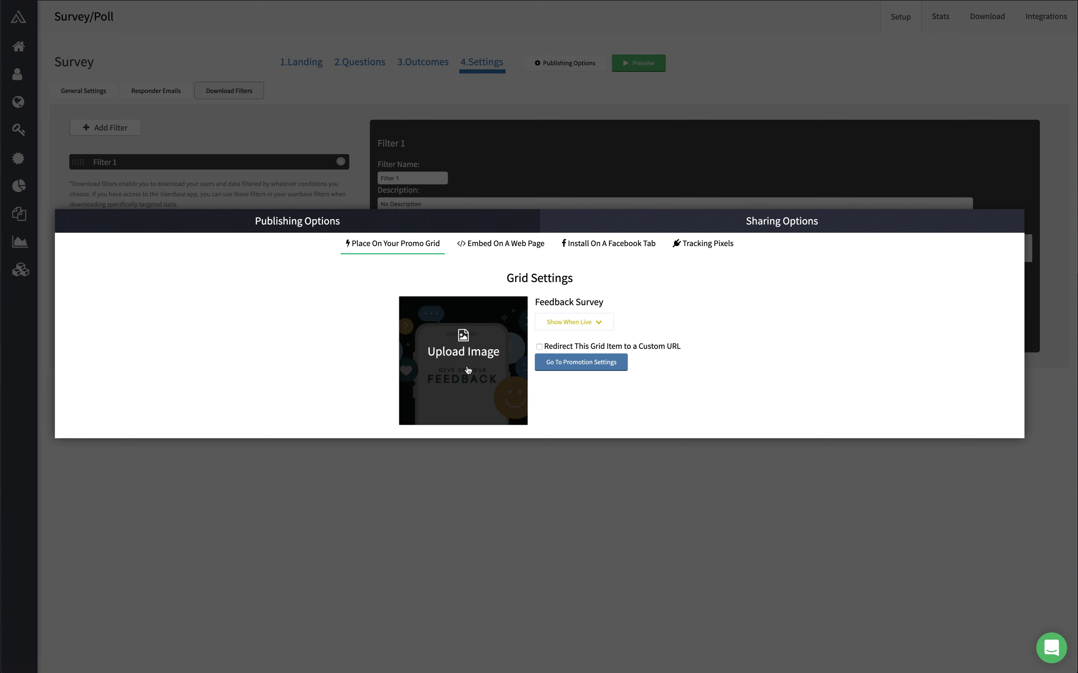
Step: Upload a new promo grid image, review Sharing Options, and show the Embed On A Web Page code
click(467, 369)
click(719, 201)
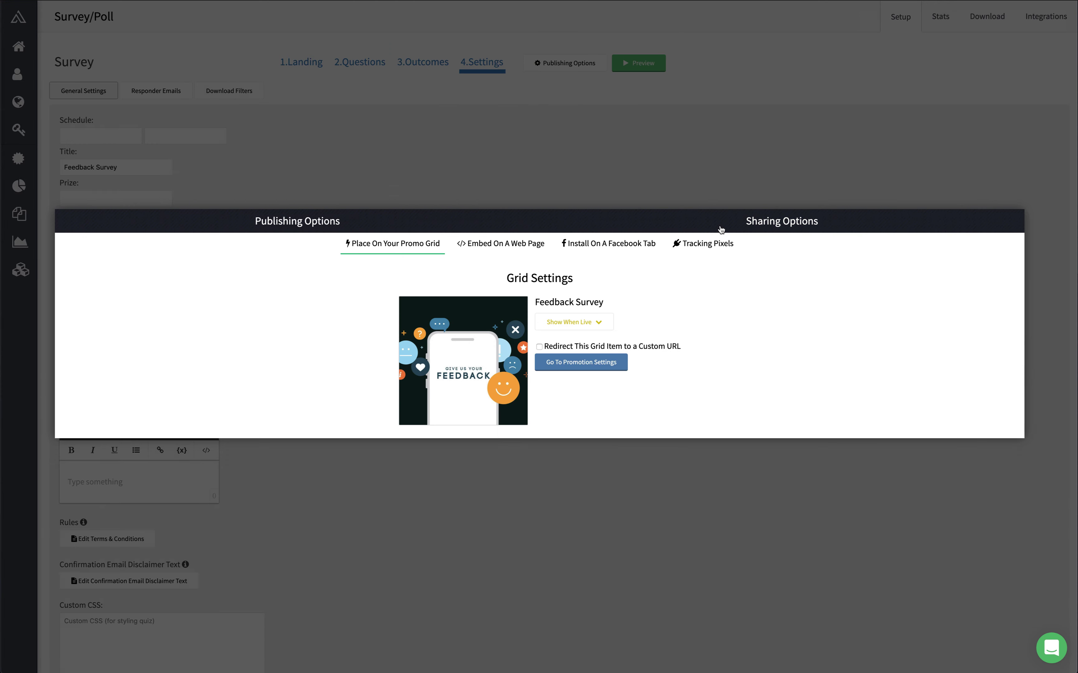
click(721, 222)
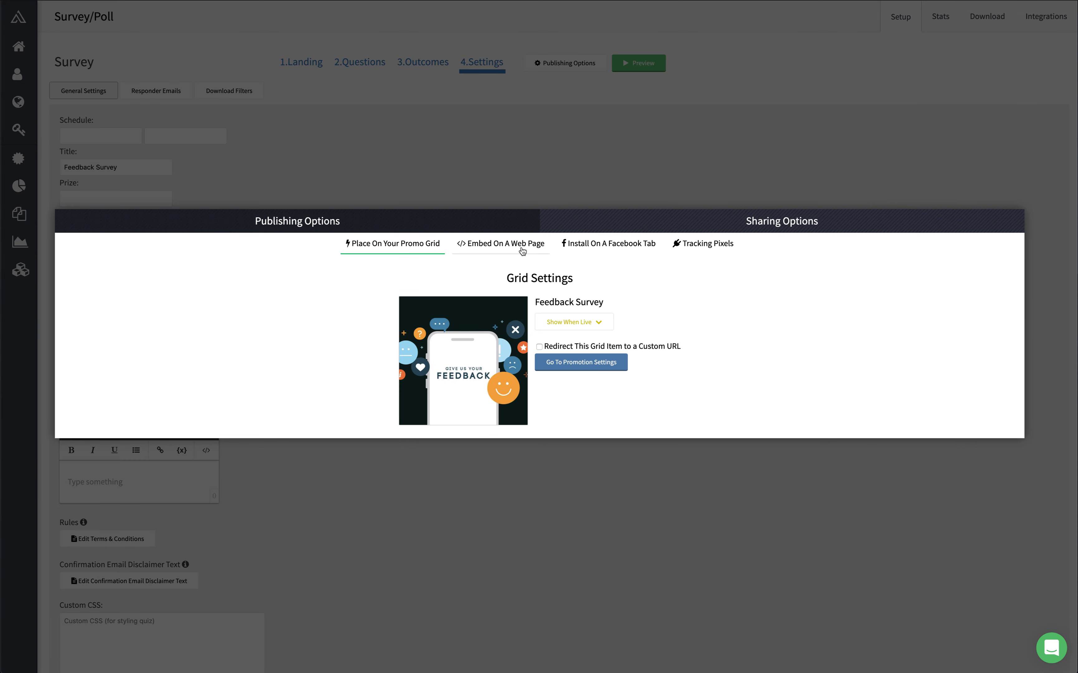
click(521, 248)
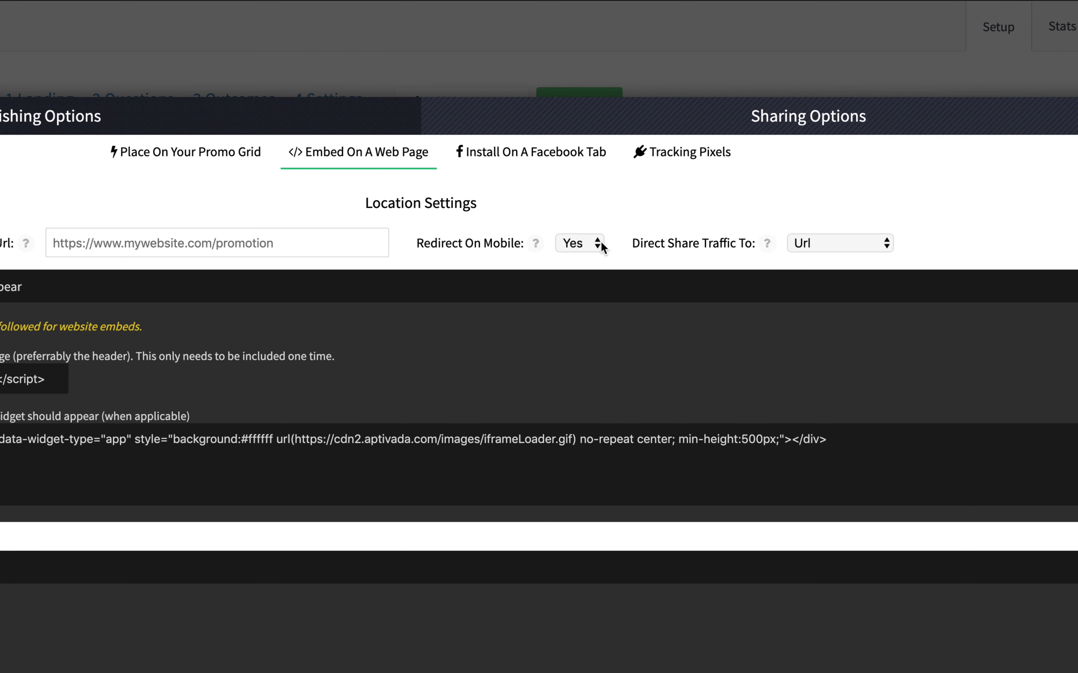
Step: Check the Redirect On Mobile choices, then open the support chat panel from the survey landing page
click(600, 241)
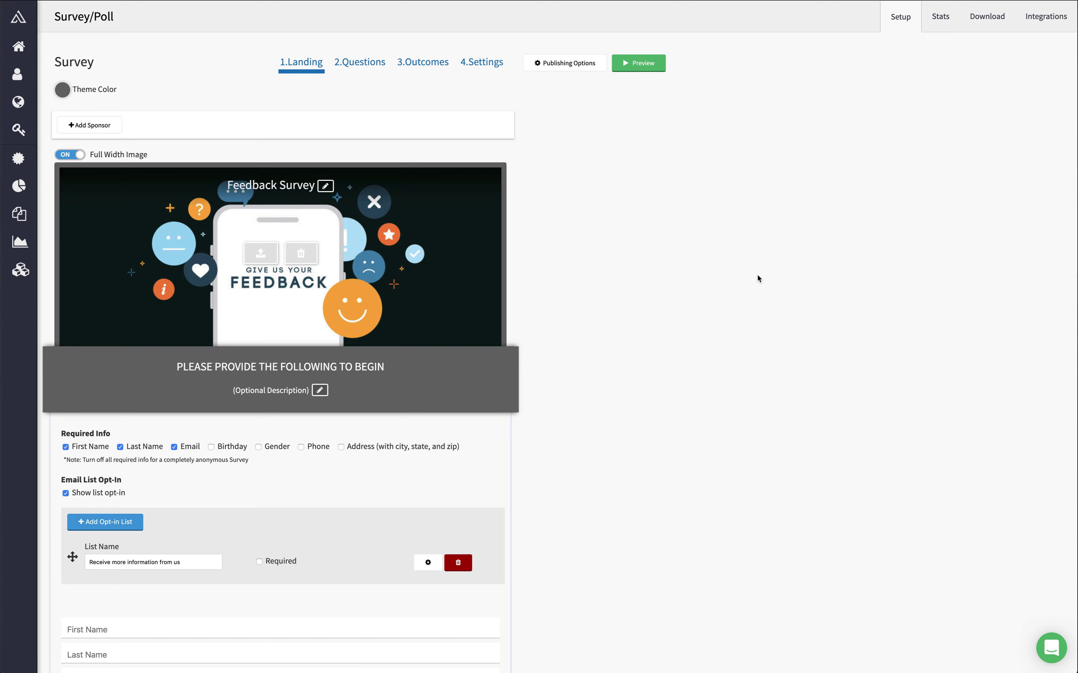
click(1050, 648)
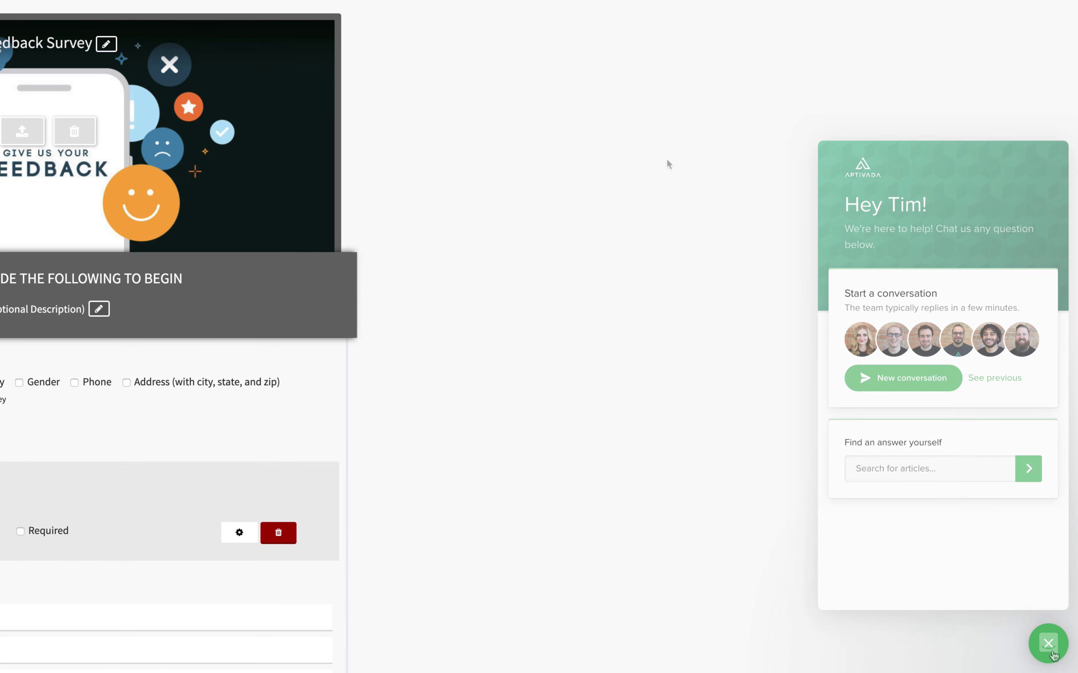